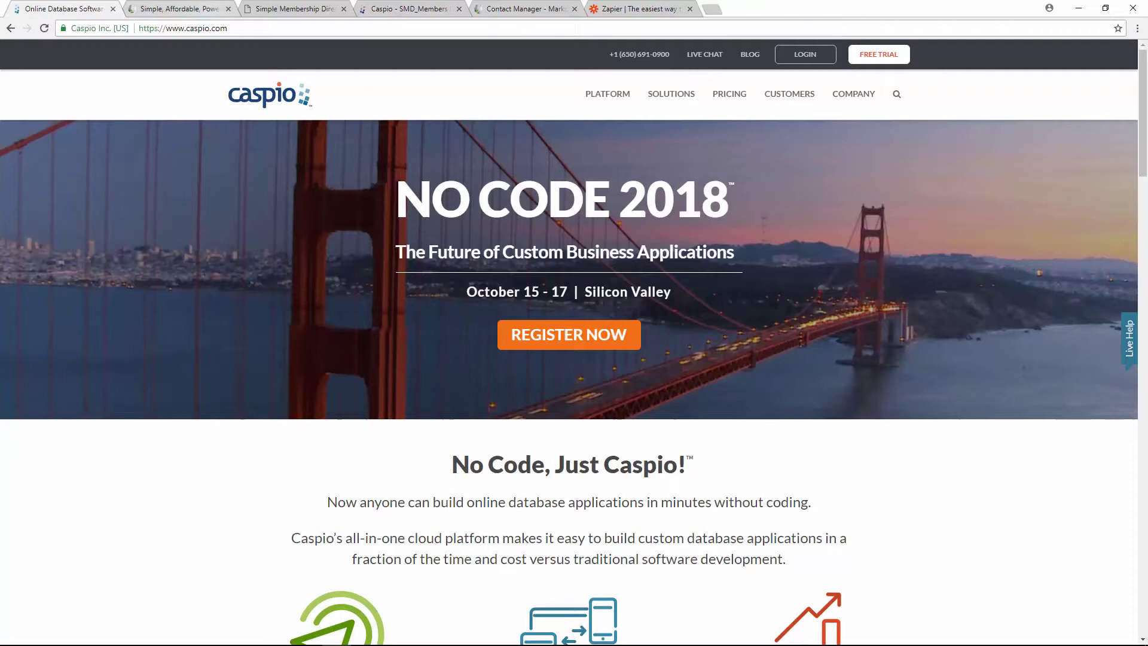
Cycle through the browser tabs, past SharpSpring, to the filled-in Simple Membership Directory registration form
{"action": "key", "text": "ctrl+Tab"}
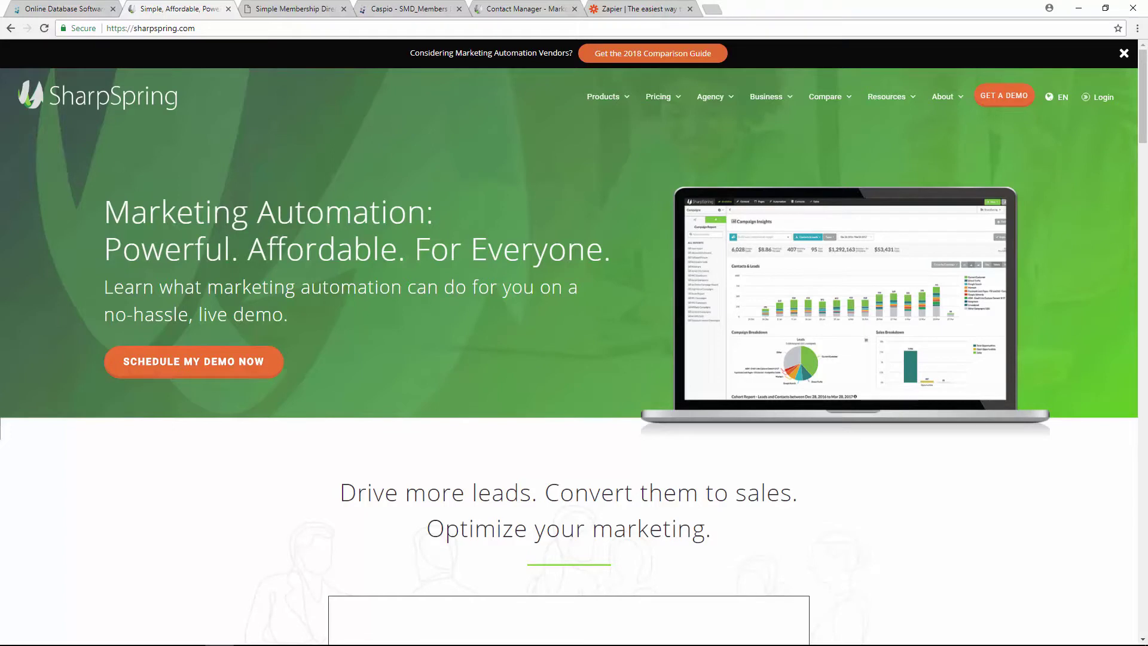
{"action": "key", "text": "ctrl+Tab"}
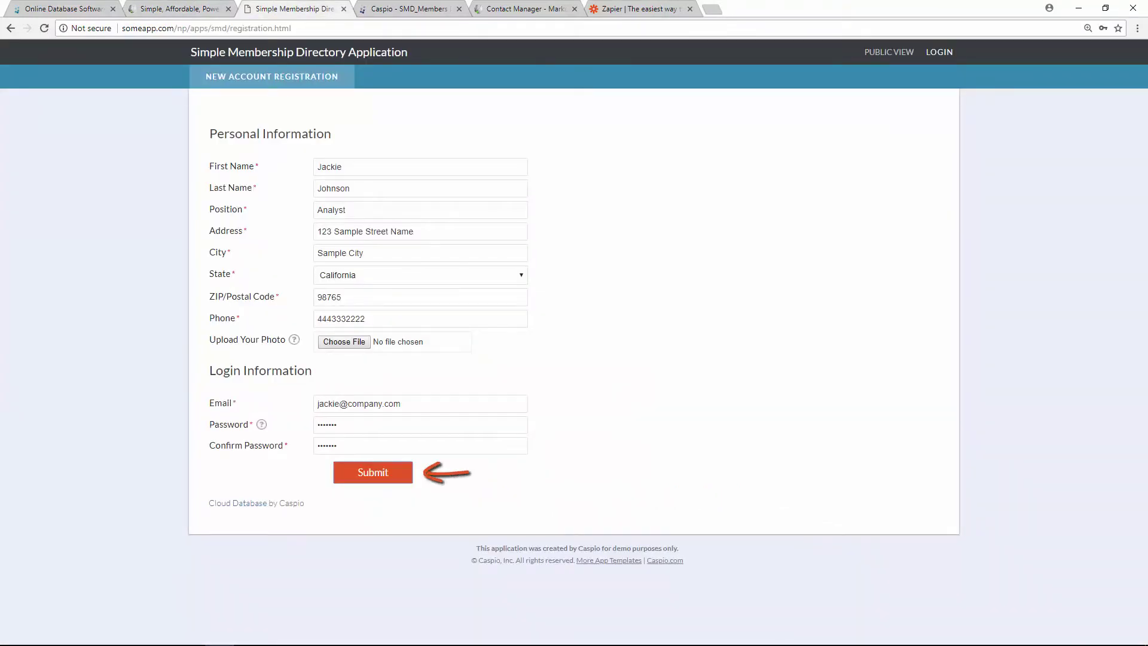
Submit the registration, then check the new SMD_Members record and the new SharpSpring contact
{"action": "key", "text": "Return"}
{"action": "key", "text": "ctrl+Tab"}
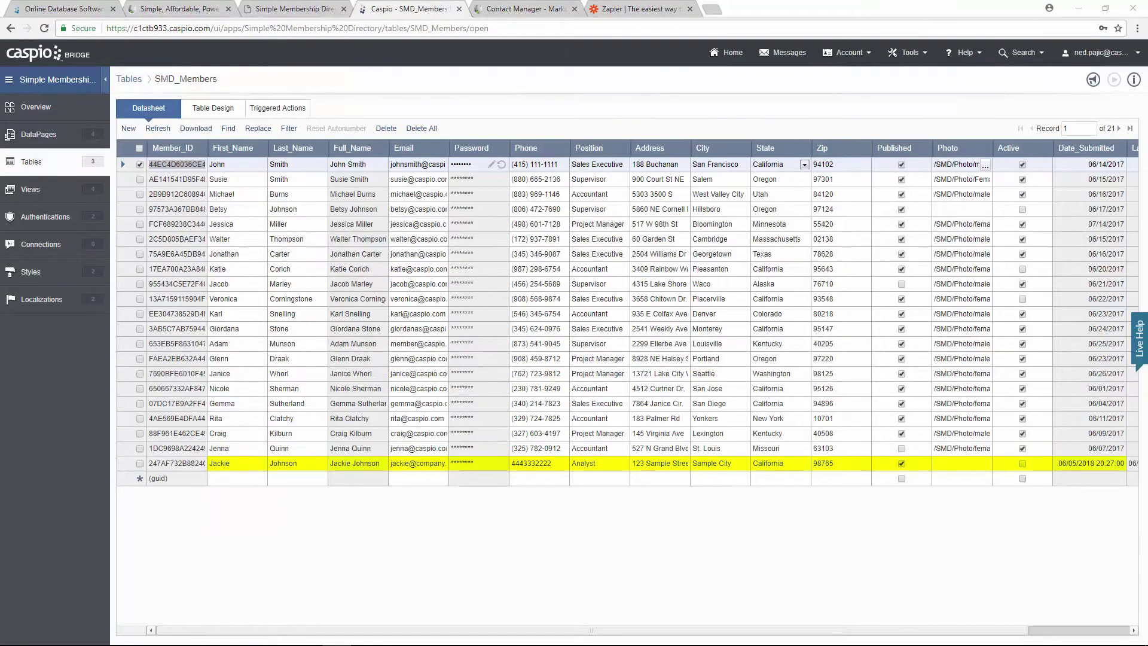
{"action": "key", "text": "ctrl+Tab"}
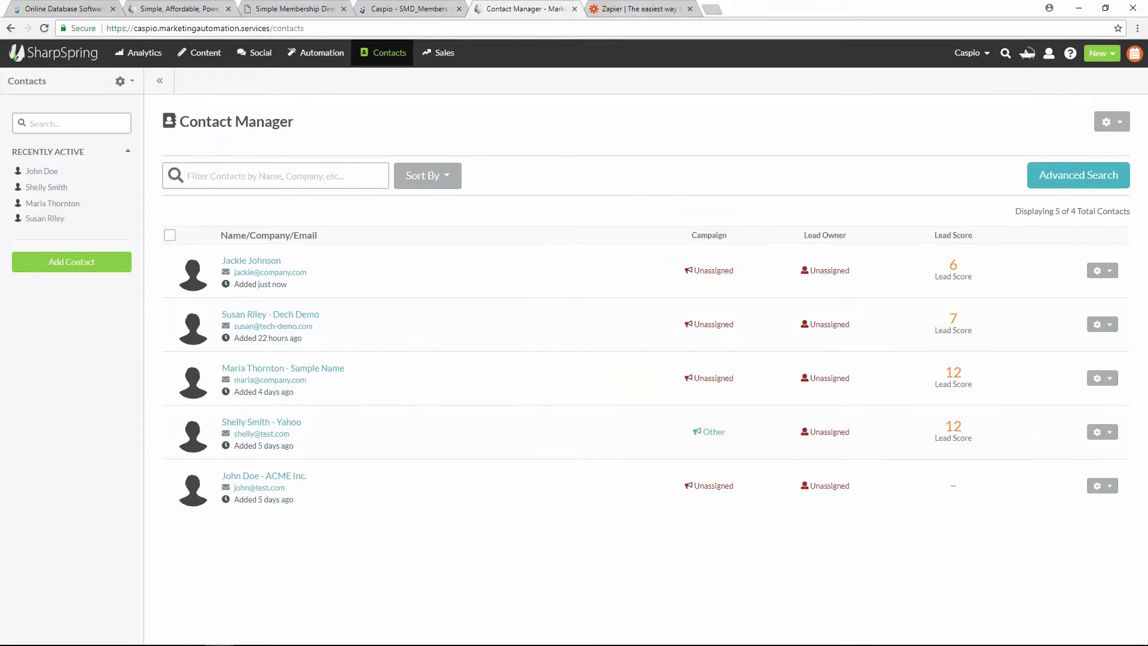
Move from the SharpSpring Contact Manager to the Zapier tab
{"action": "key", "text": "ctrl+Tab"}
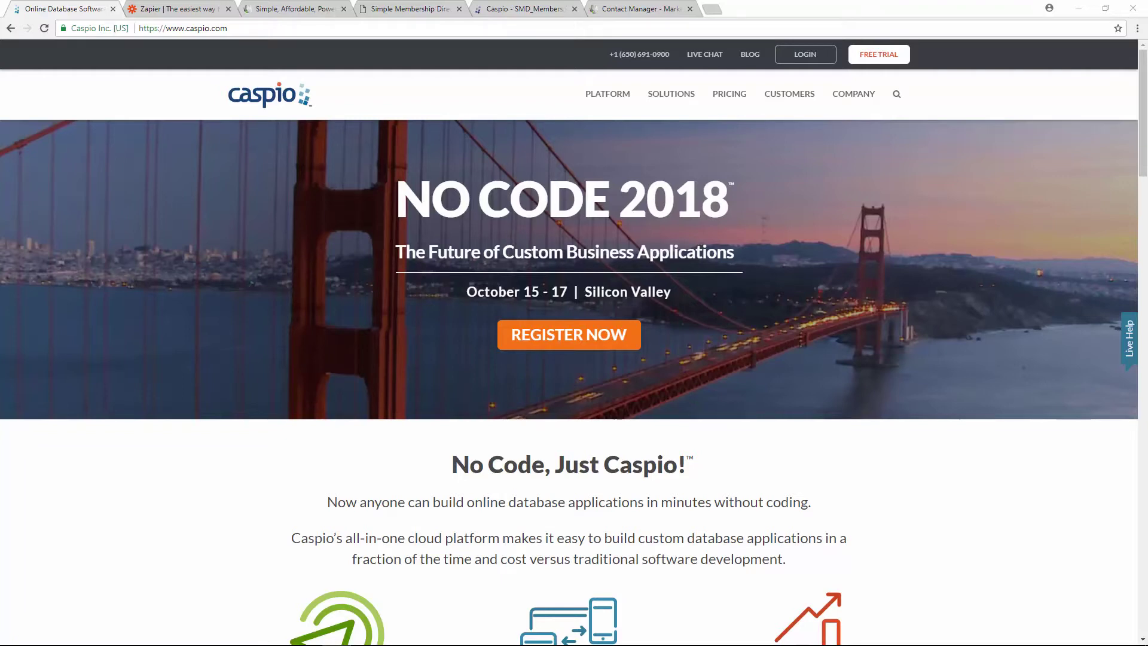
Open Caspio's App Templates under SOLUTIONS and scroll to the Membership Directory templates
{"action": "mouse_move", "coordinate": [670, 94]}
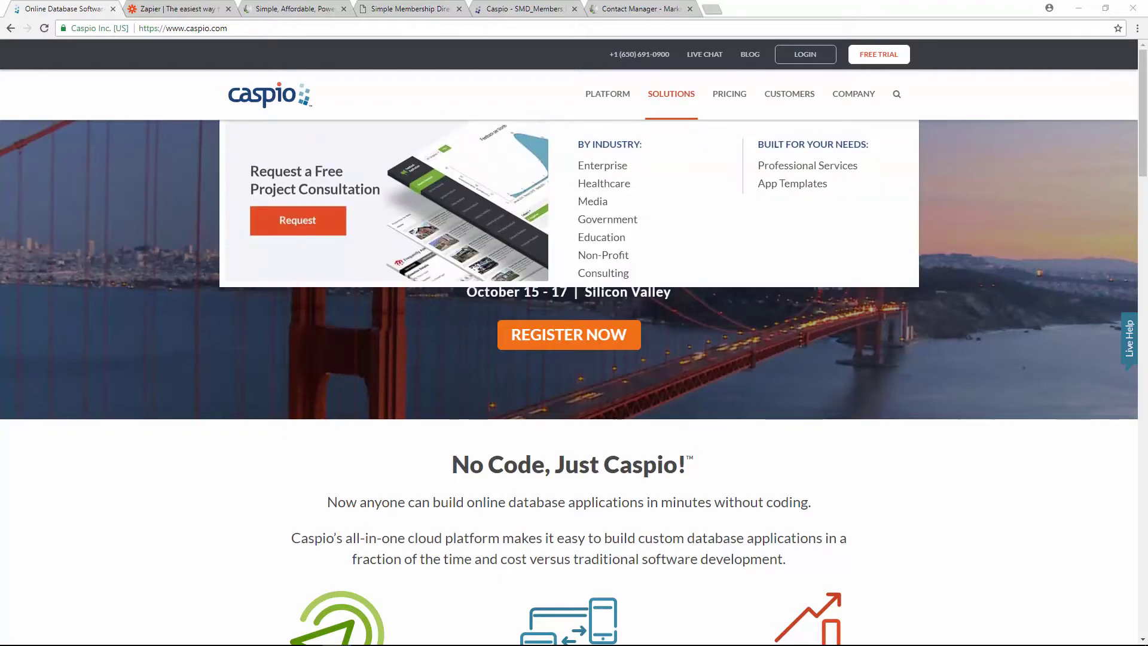
{"action": "left_click", "coordinate": [789, 181]}
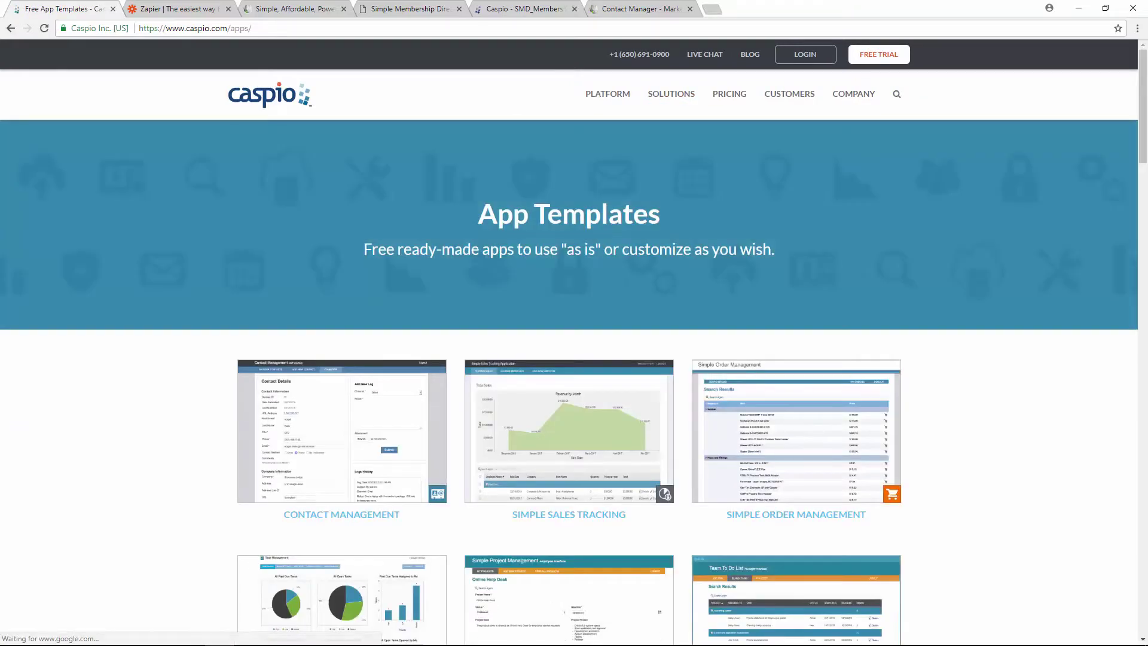
{"action": "scroll", "coordinate": [569, 383], "scroll_direction": "down", "scroll_amount": 3}
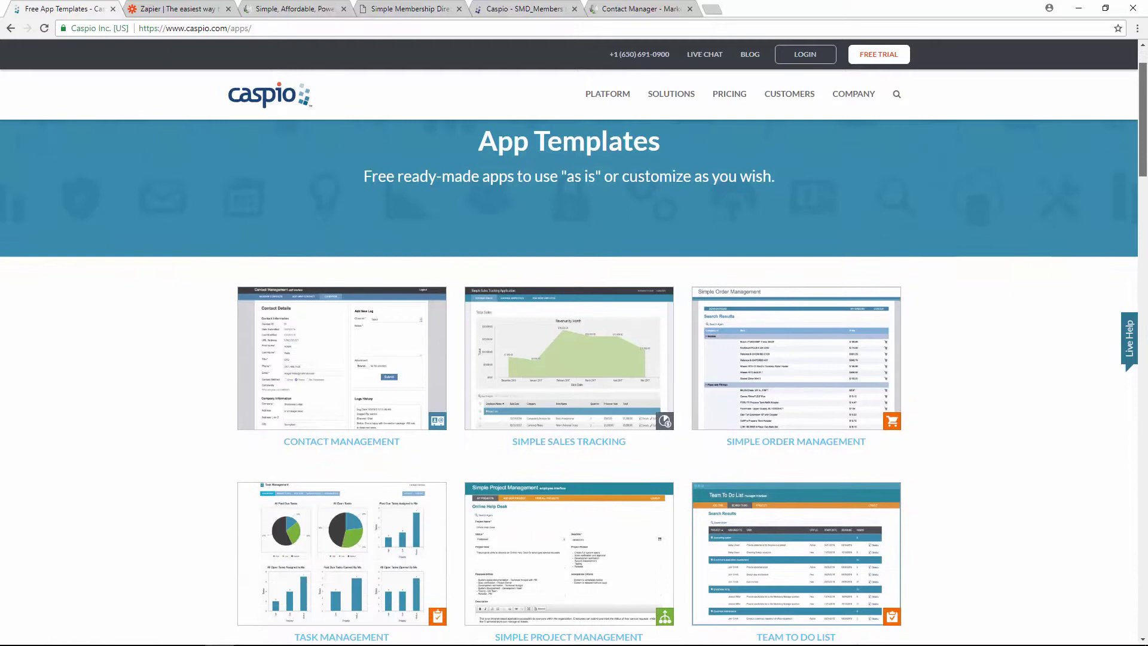
{"action": "scroll", "coordinate": [570, 382], "scroll_direction": "down", "scroll_amount": 1}
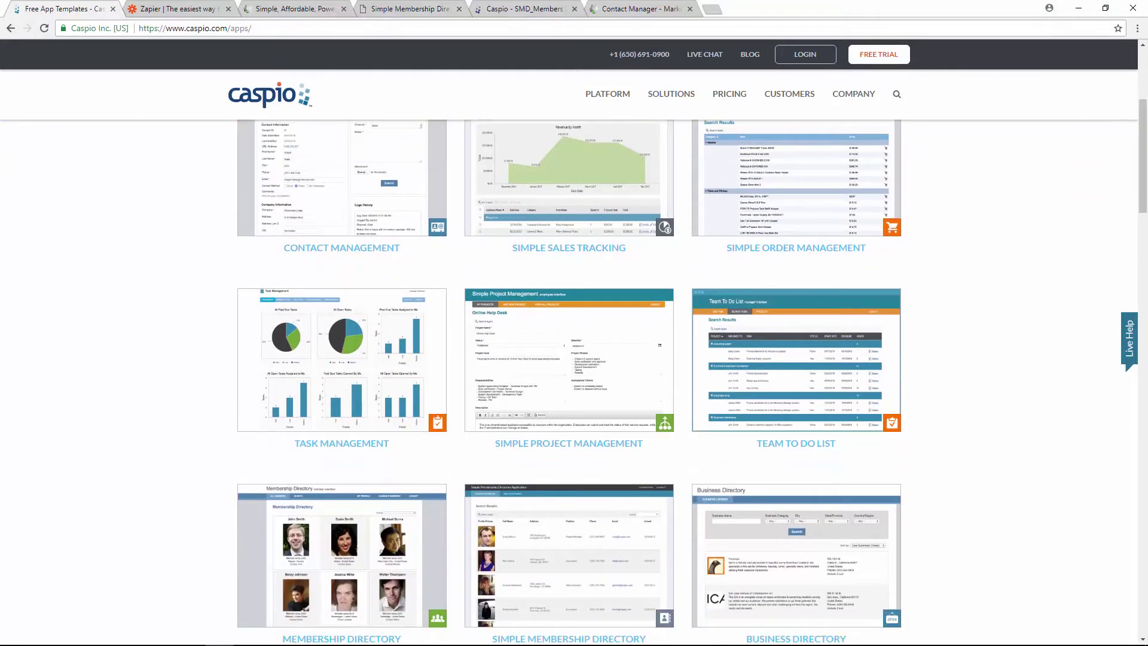
Look at the SharpSpring tab, then return to Zapier's Explore All Integrations page
{"action": "key", "text": "ctrl+Tab"}
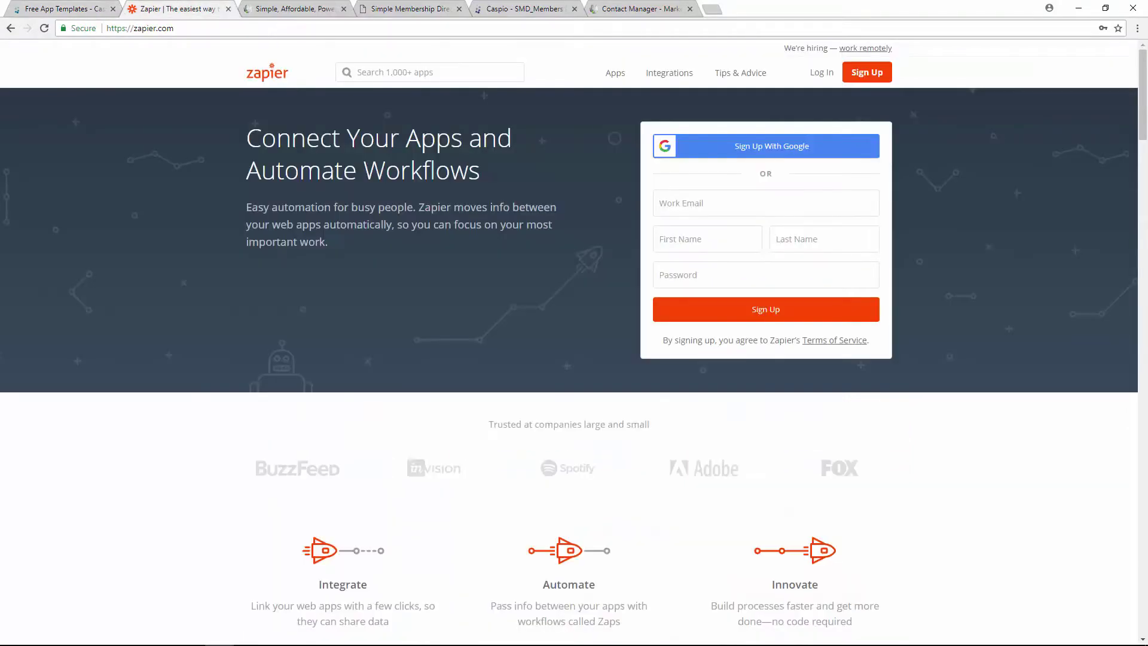
{"action": "left_click", "coordinate": [293, 8]}
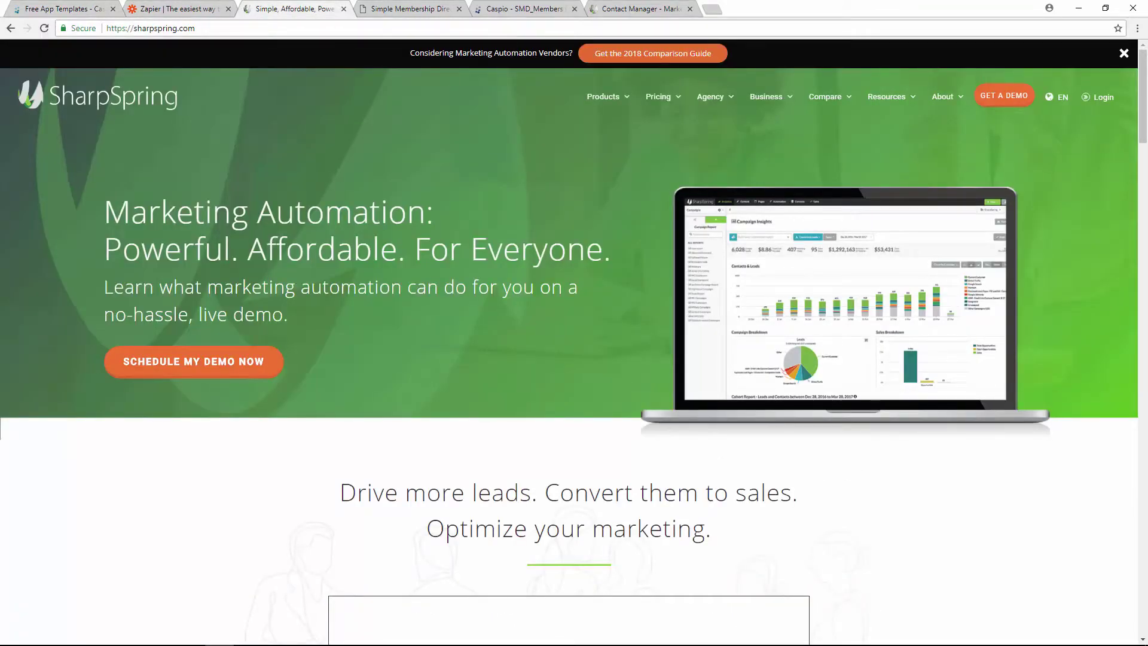
{"action": "key", "text": "ctrl+shift+Tab"}
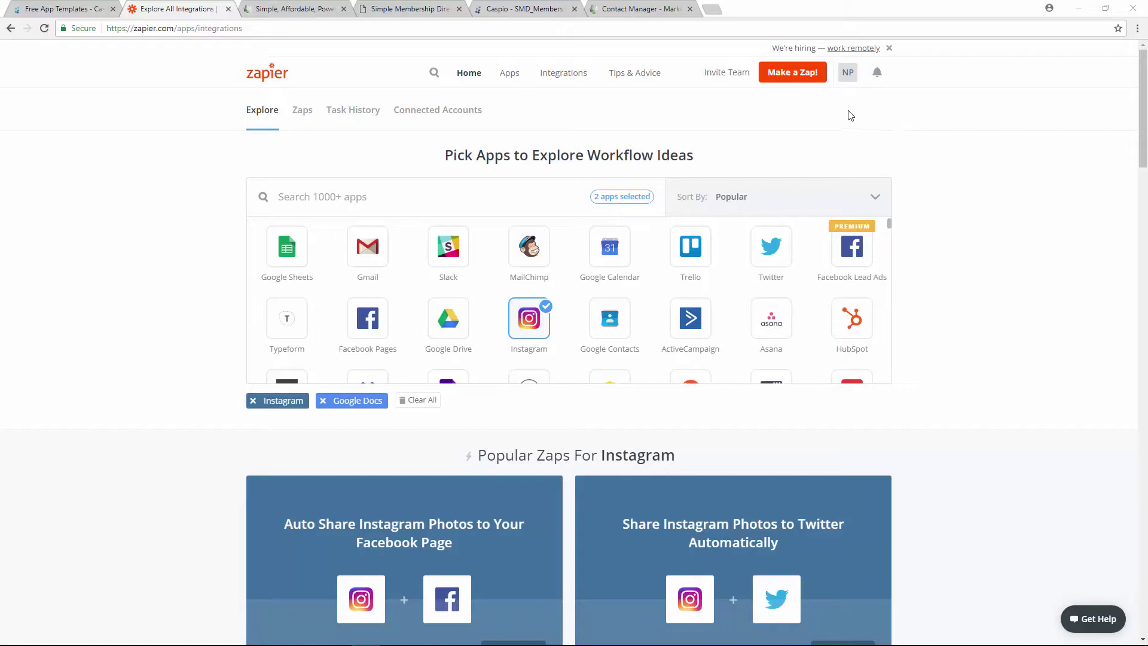
Create a new Zap named 'Caspio Membership Directory Campaign' and search trigger apps for 'caspio'
{"action": "left_click", "coordinate": [797, 80]}
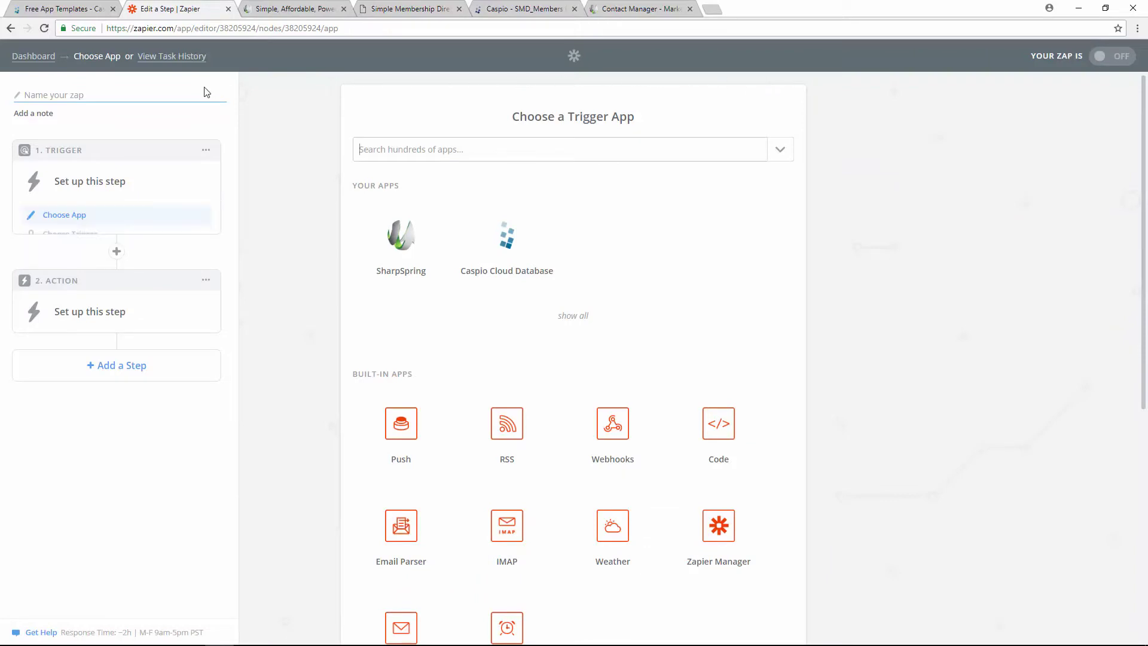
{"action": "left_click", "coordinate": [151, 96]}
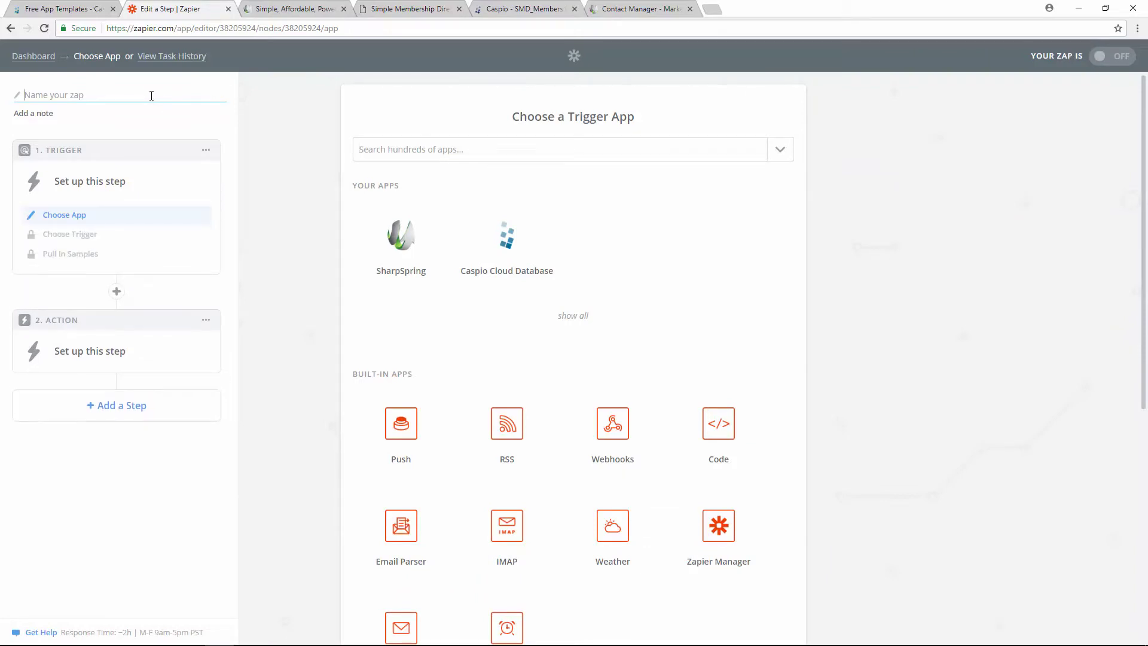
{"action": "type", "text": "Caspio Membership Directory Campaign"}
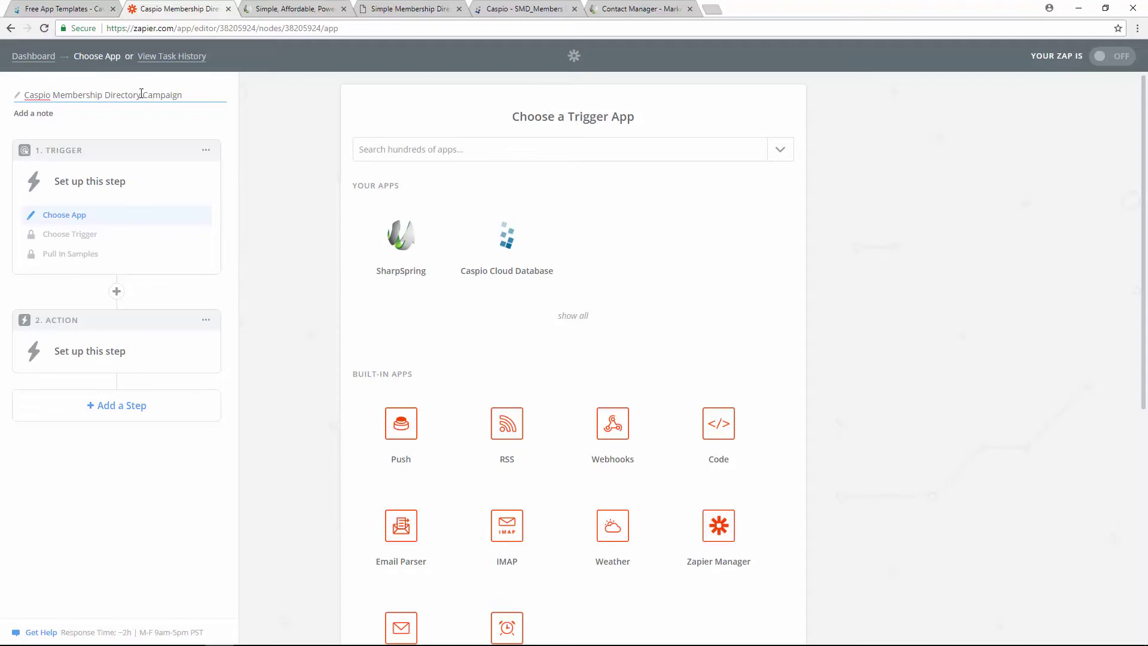
{"action": "left_click", "coordinate": [484, 149]}
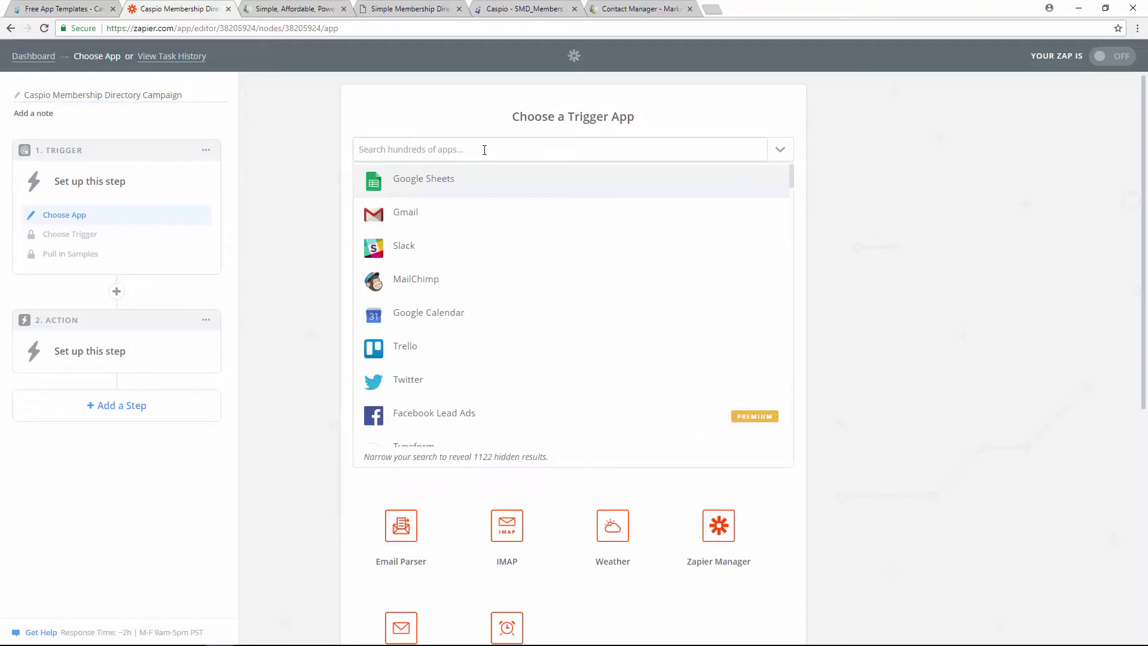
{"action": "type", "text": "caspio"}
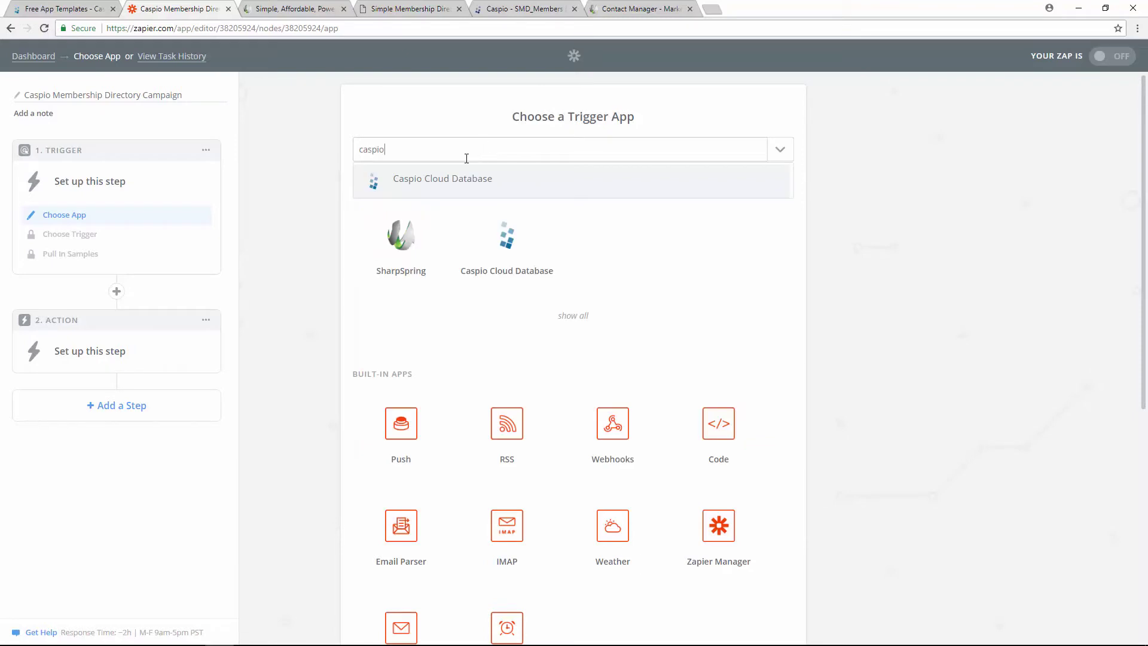
Set the trigger to Caspio Cloud Database's New Record event and save it
{"action": "left_click", "coordinate": [441, 184]}
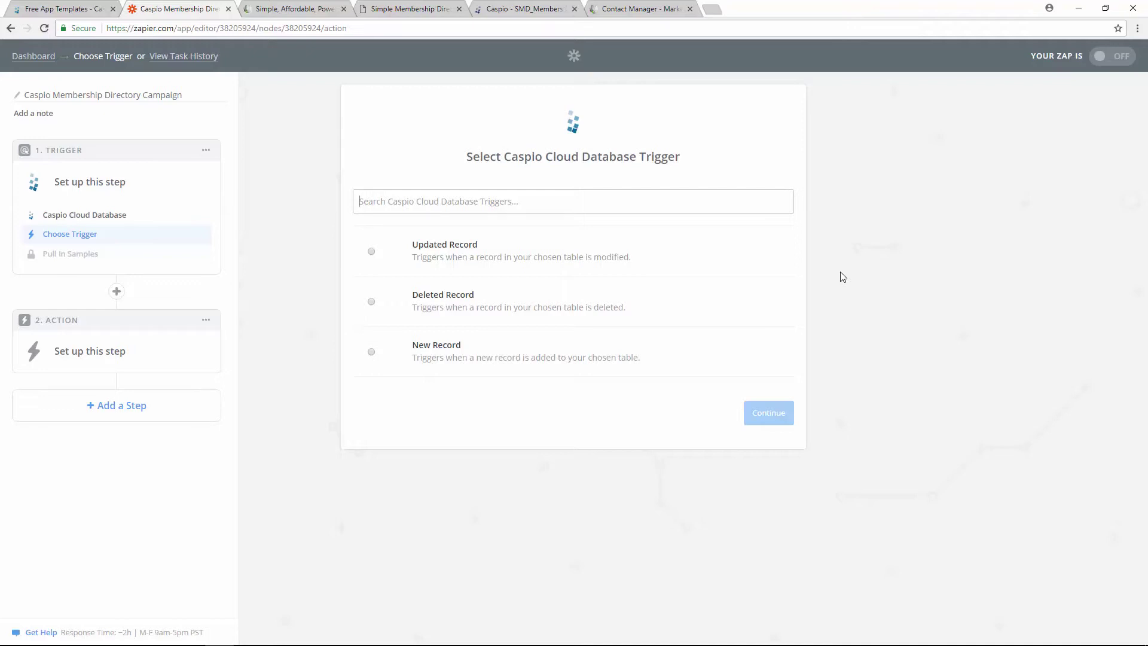
{"action": "left_click", "coordinate": [413, 362]}
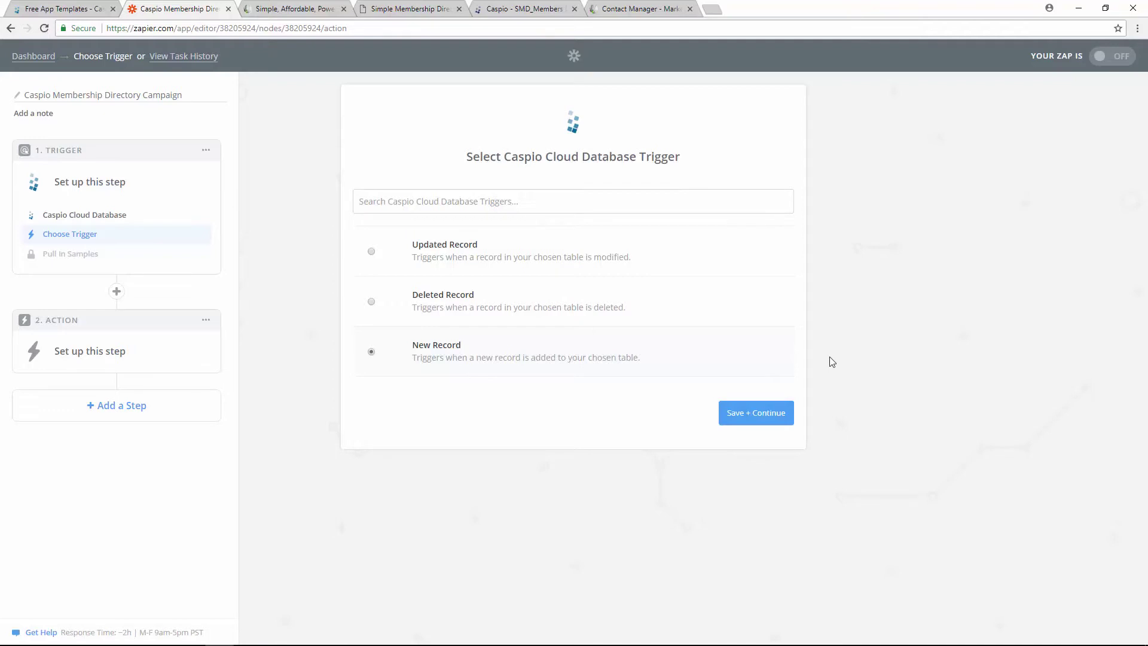
{"action": "left_click", "coordinate": [765, 421]}
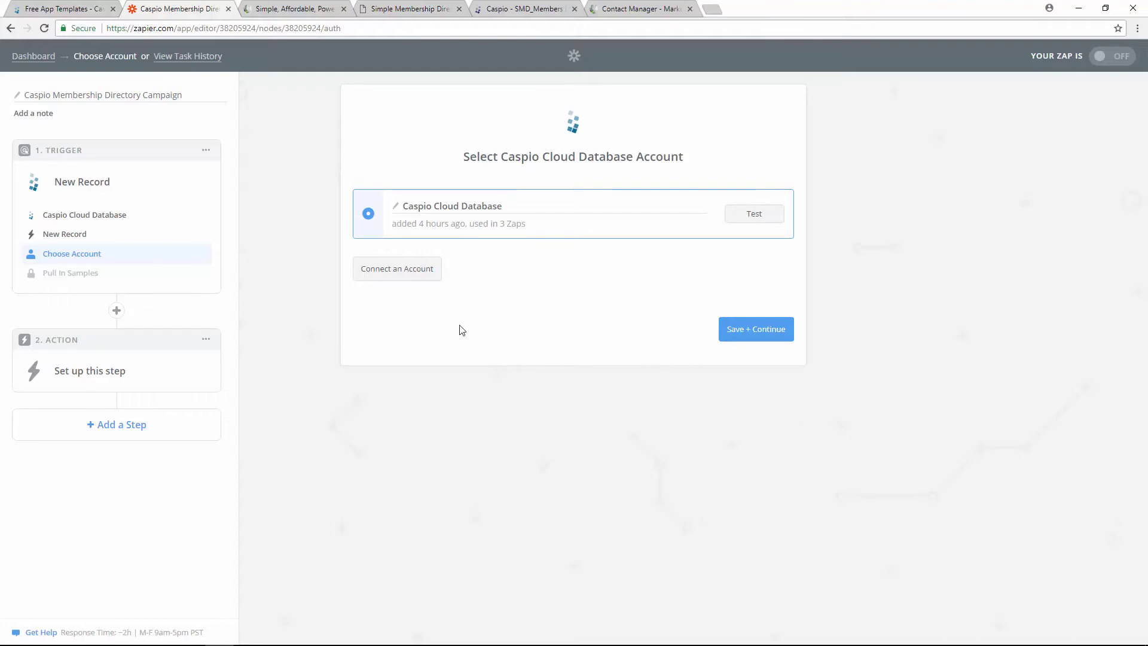
{"action": "left_click", "coordinate": [412, 277]}
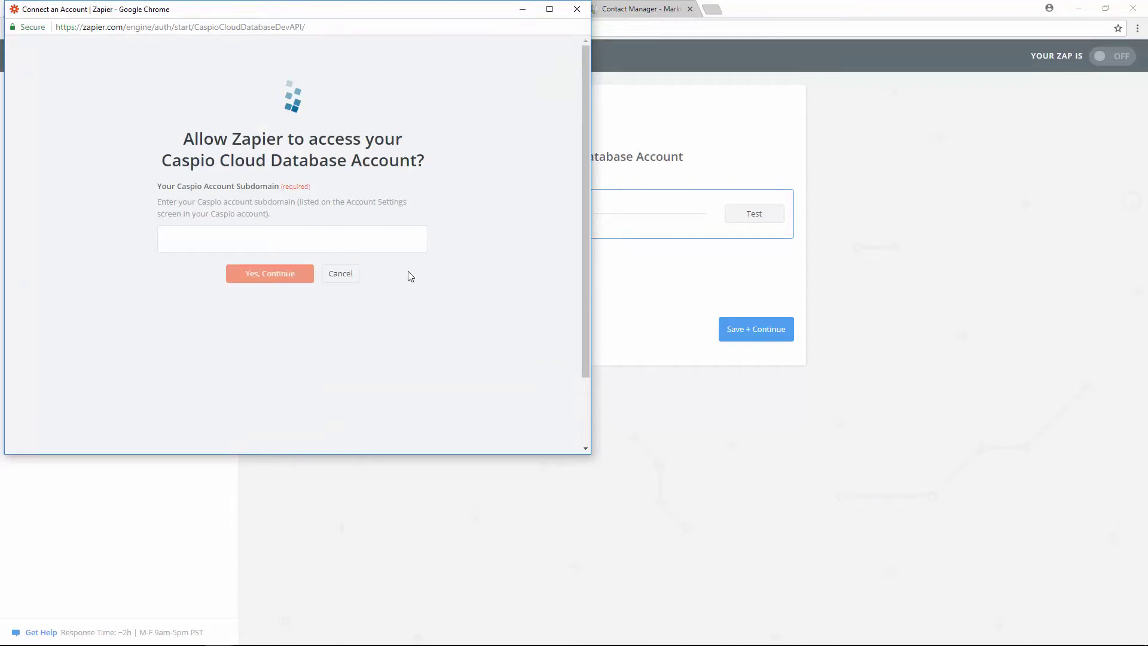
{"action": "left_click", "coordinate": [383, 240]}
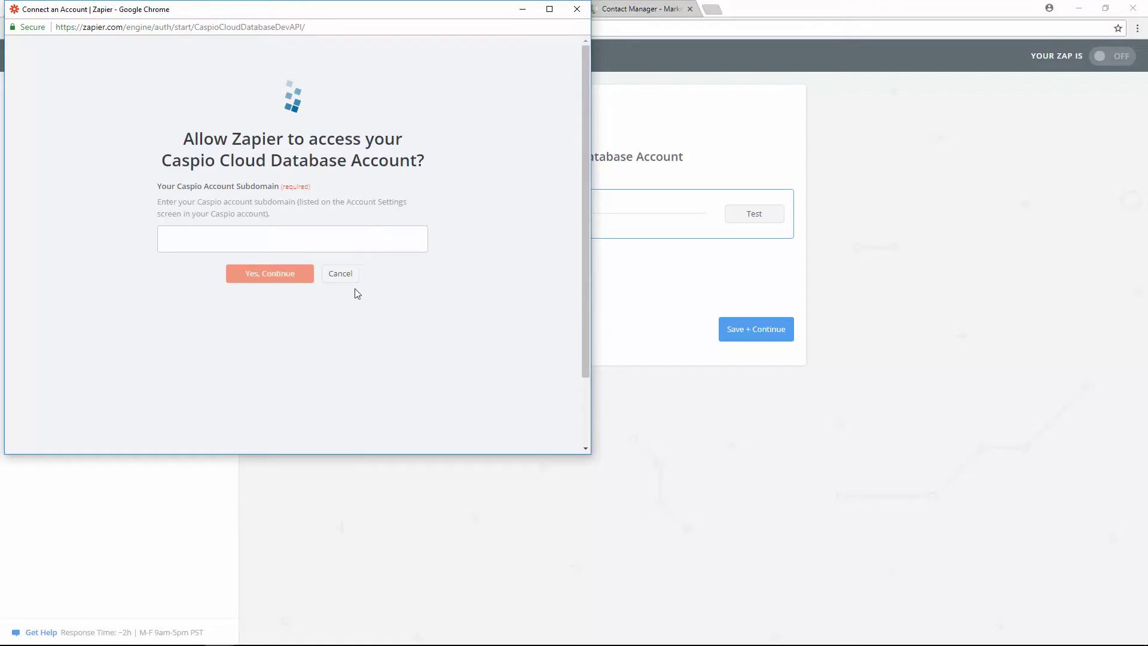
{"action": "left_click", "coordinate": [340, 277]}
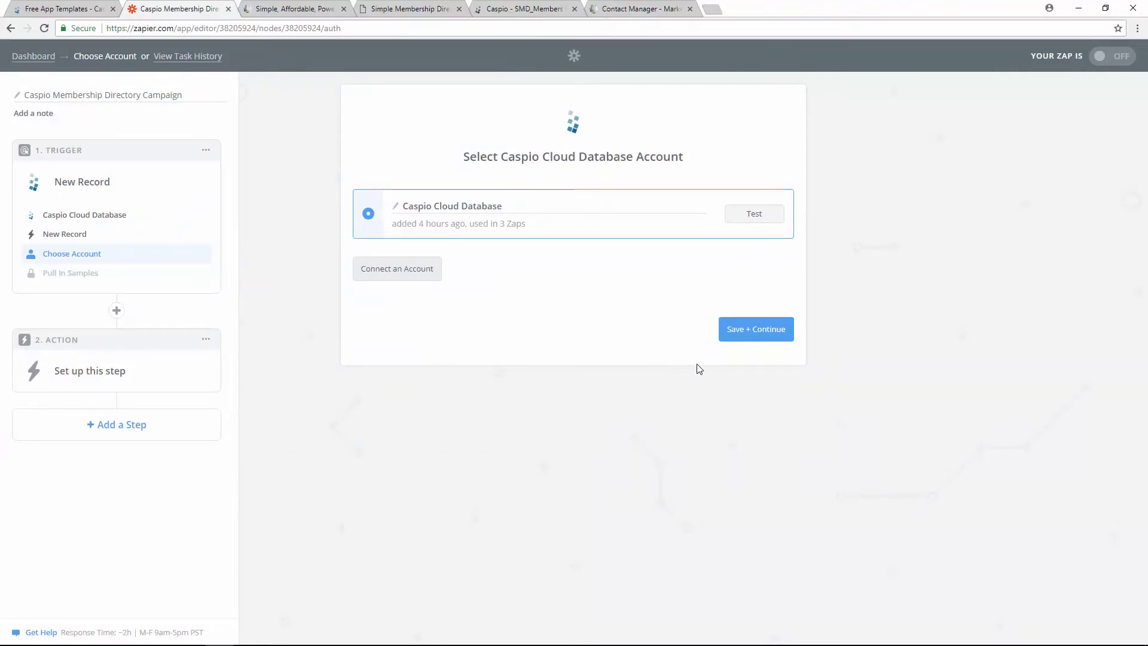
Choose SMD_Members from the Table dropdown as the trigger's monitored table
{"action": "left_click", "coordinate": [768, 334]}
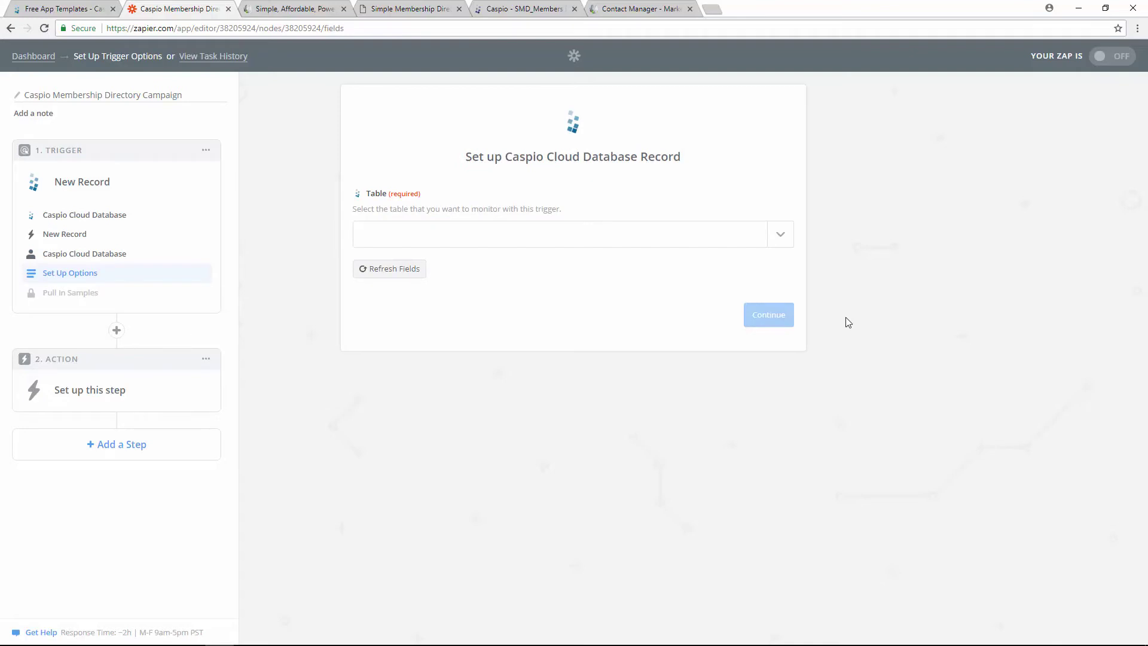
{"action": "left_click", "coordinate": [781, 235]}
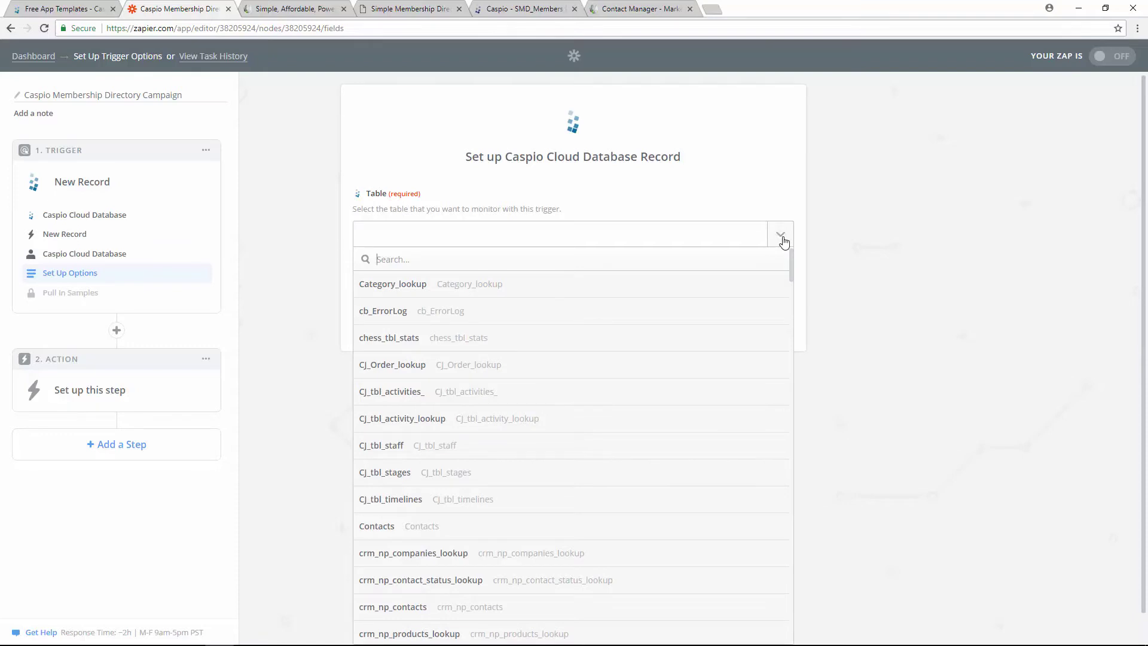
{"action": "left_click_drag", "start_coordinate": [790, 259], "coordinate": [792, 525]}
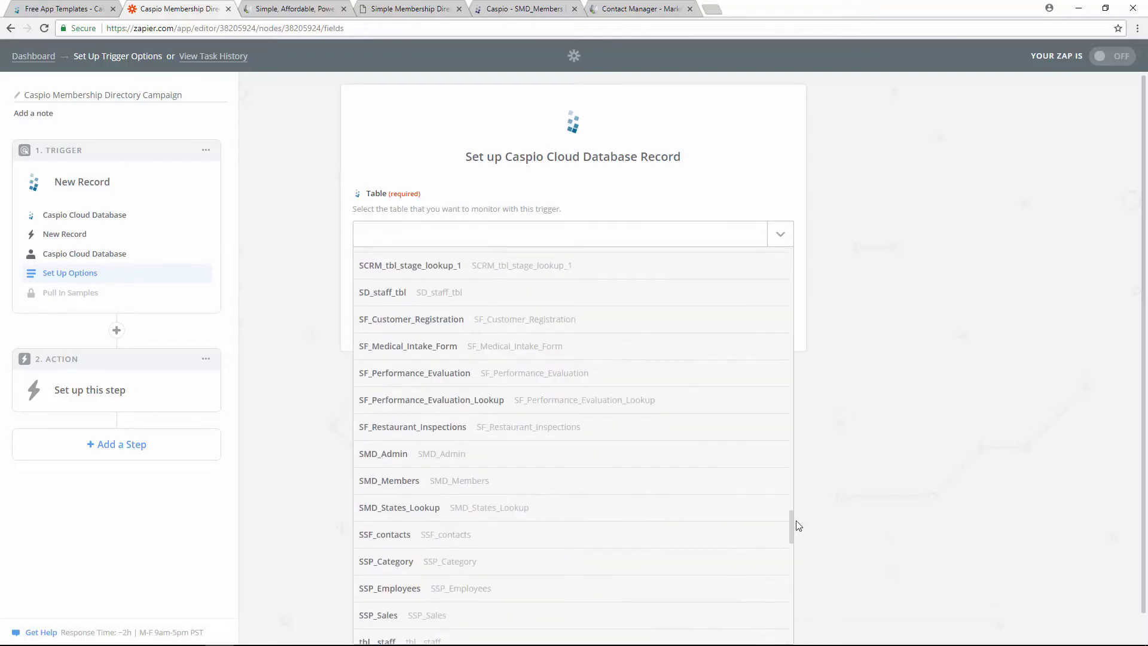
{"action": "left_click", "coordinate": [409, 489]}
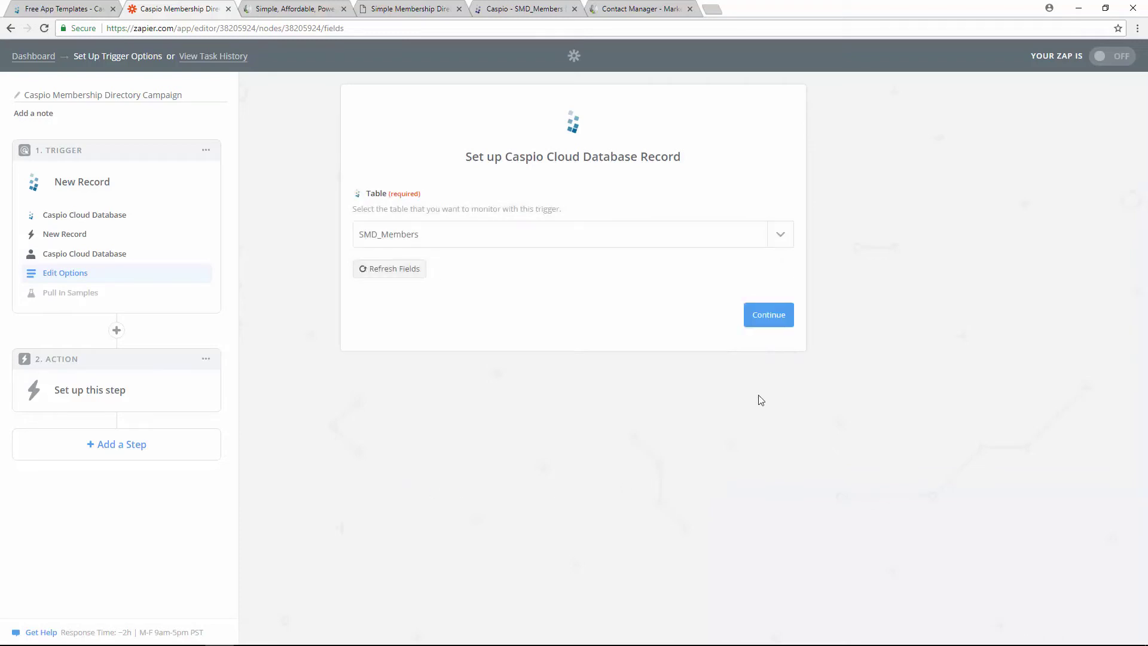
{"action": "left_click", "coordinate": [777, 319]}
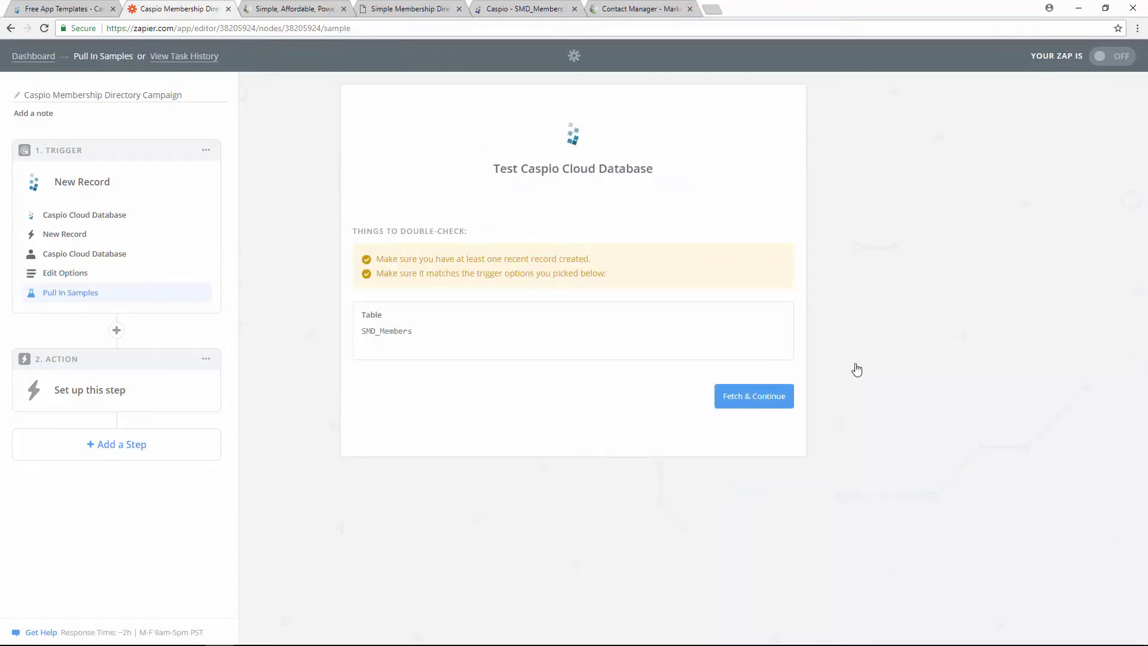
Fetch a sample SMD_Members record to test the trigger, then move on to the action
{"action": "left_click", "coordinate": [775, 398]}
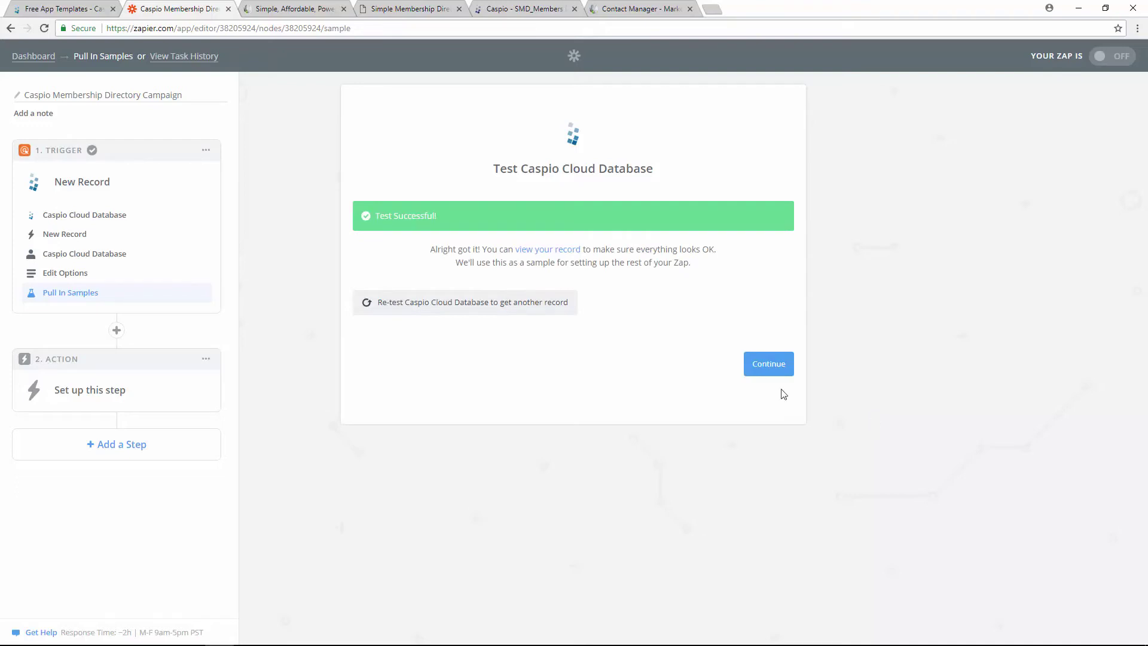
{"action": "left_click", "coordinate": [776, 371]}
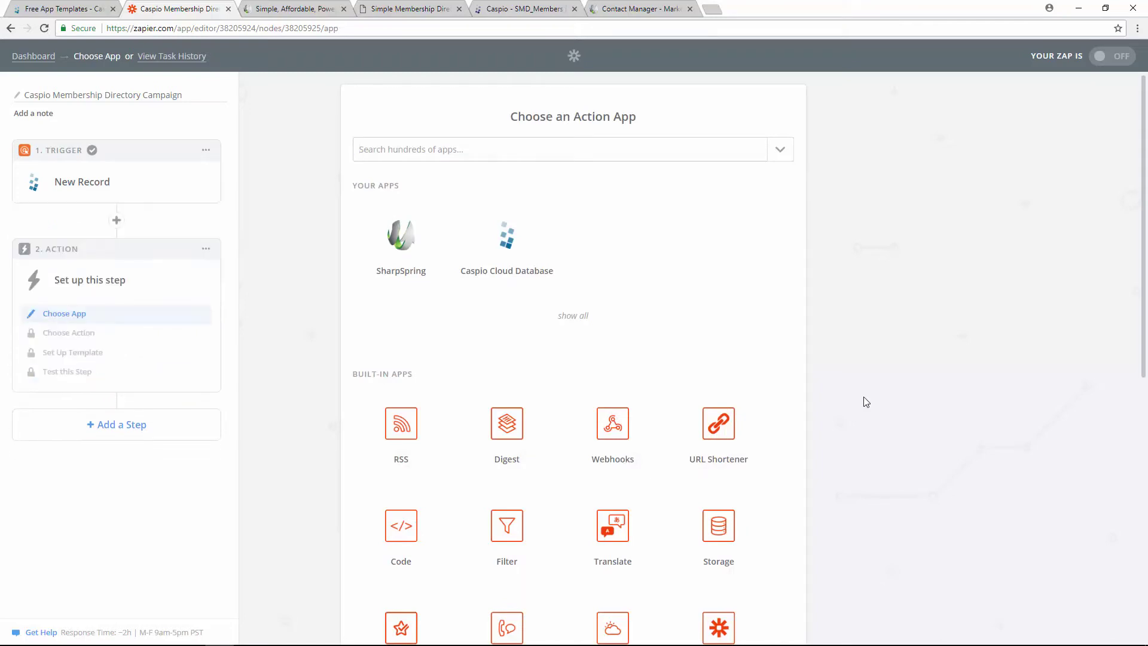
Set the action to SharpSpring's Create/Update Lead, found by searching 'sharp', and save
{"action": "left_click", "coordinate": [664, 154]}
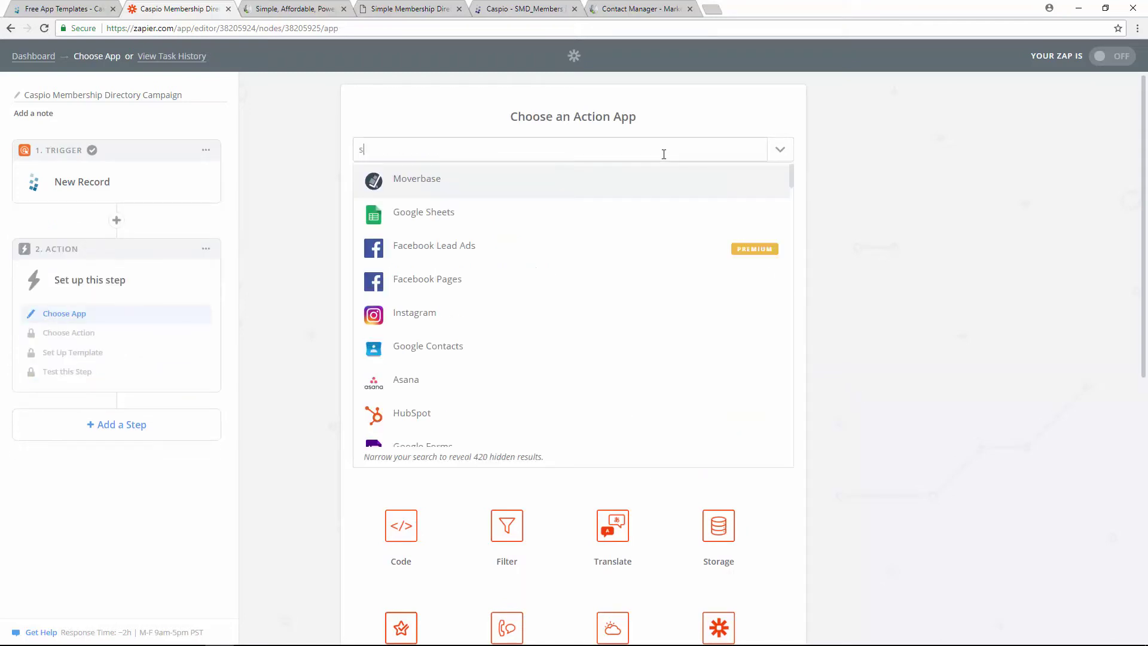
{"action": "type", "text": "sharp"}
{"action": "left_click", "coordinate": [435, 184]}
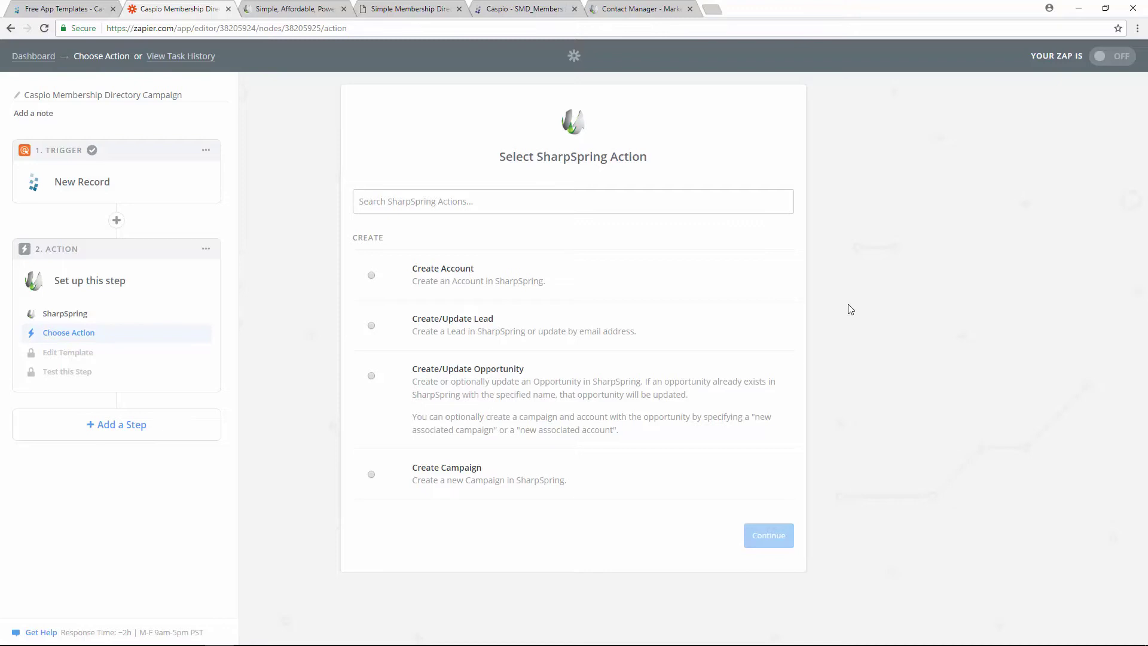
{"action": "left_click", "coordinate": [462, 331]}
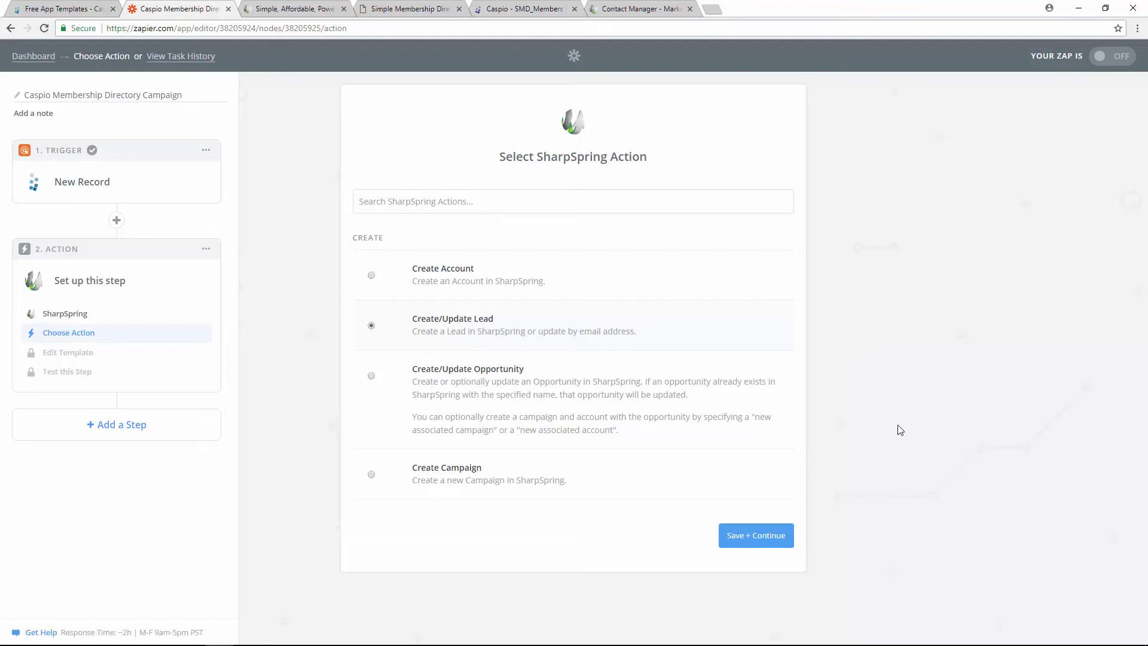
{"action": "left_click", "coordinate": [747, 537]}
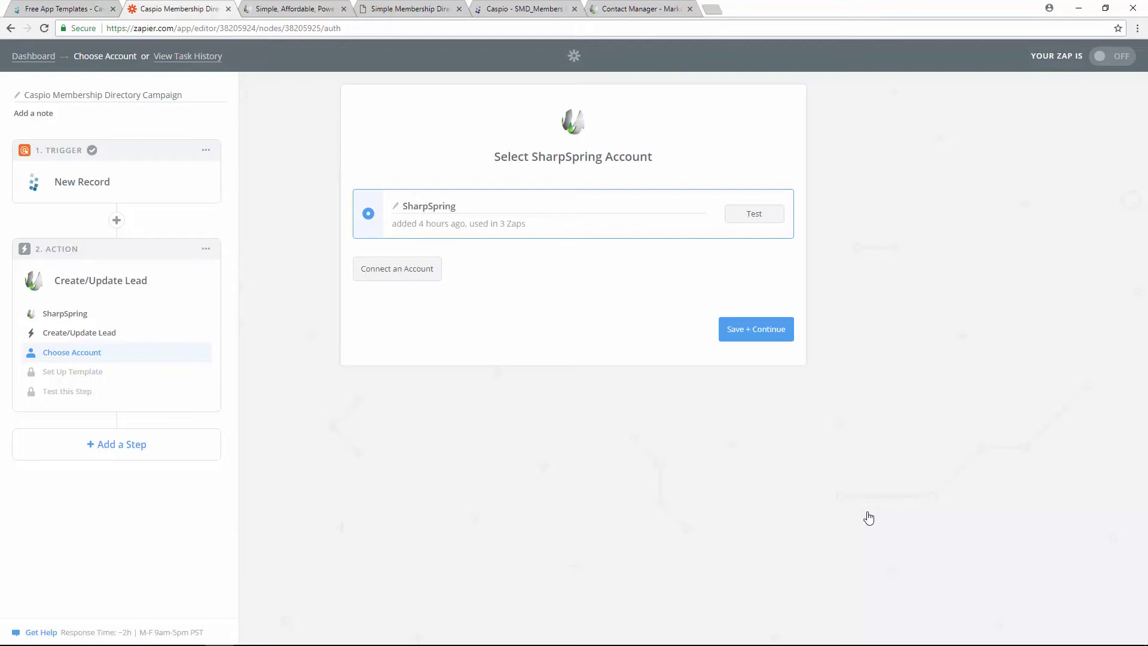
Cancel the new SharpSpring connection popup and keep the existing SharpSpring account for the action
{"action": "left_click", "coordinate": [407, 280]}
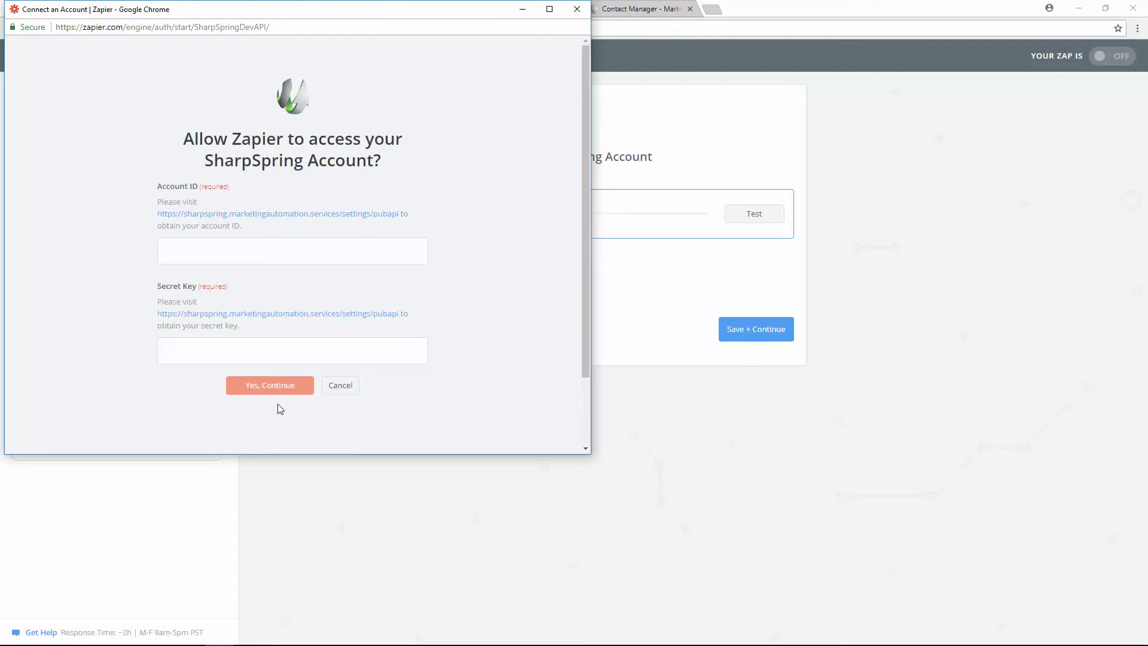
{"action": "left_click", "coordinate": [342, 390]}
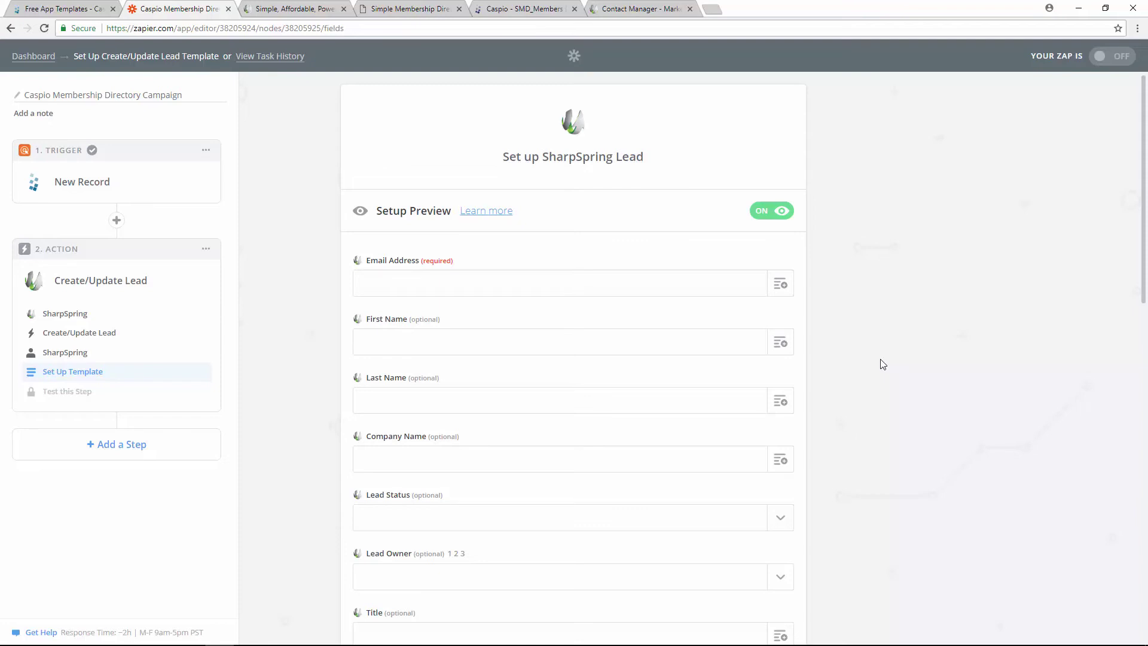
Map the lead's Email Address, First Name and Last Name to the Caspio record's Email, First_Name and Last_Name
{"action": "left_click", "coordinate": [781, 286]}
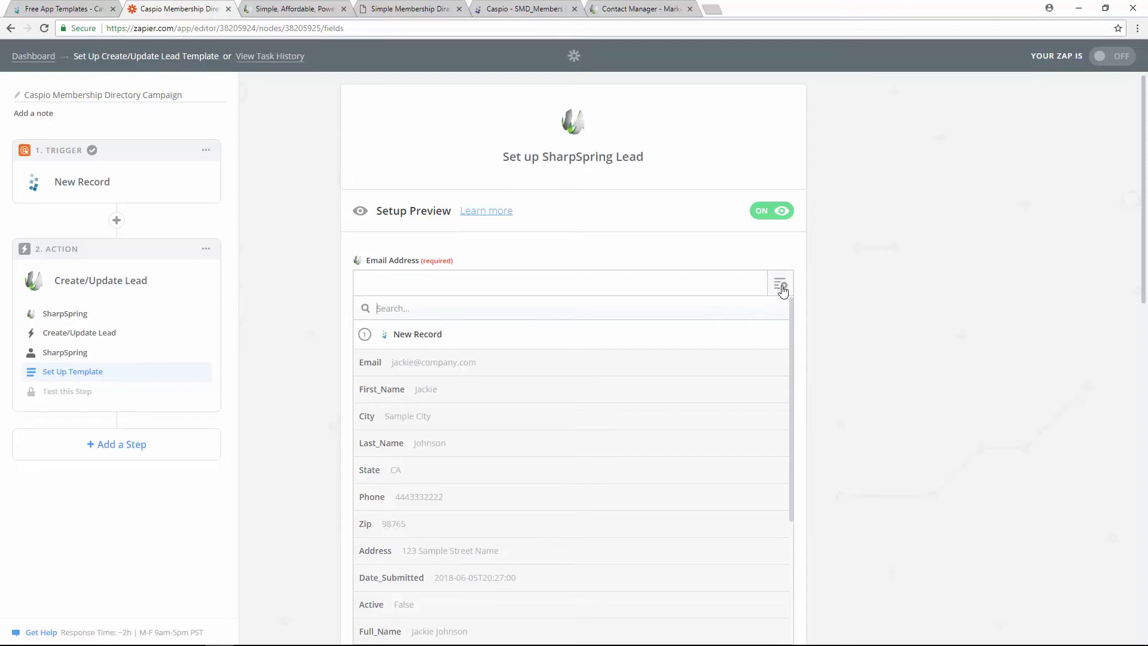
{"action": "left_click", "coordinate": [621, 368]}
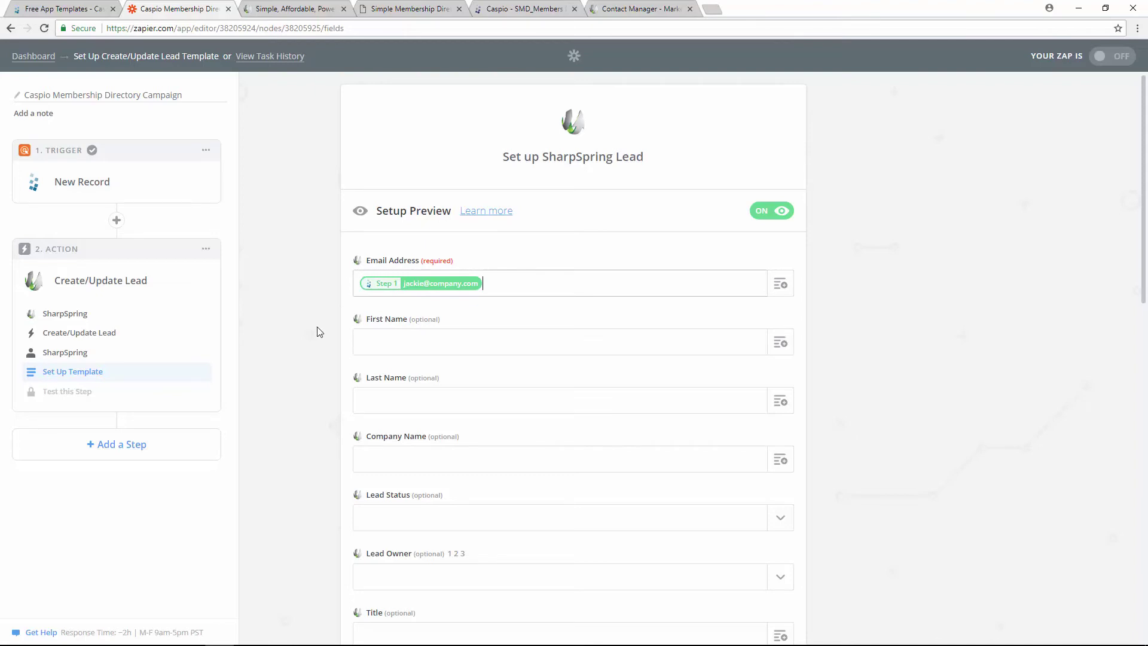
{"action": "scroll", "coordinate": [317, 331], "scroll_direction": "down", "scroll_amount": 1}
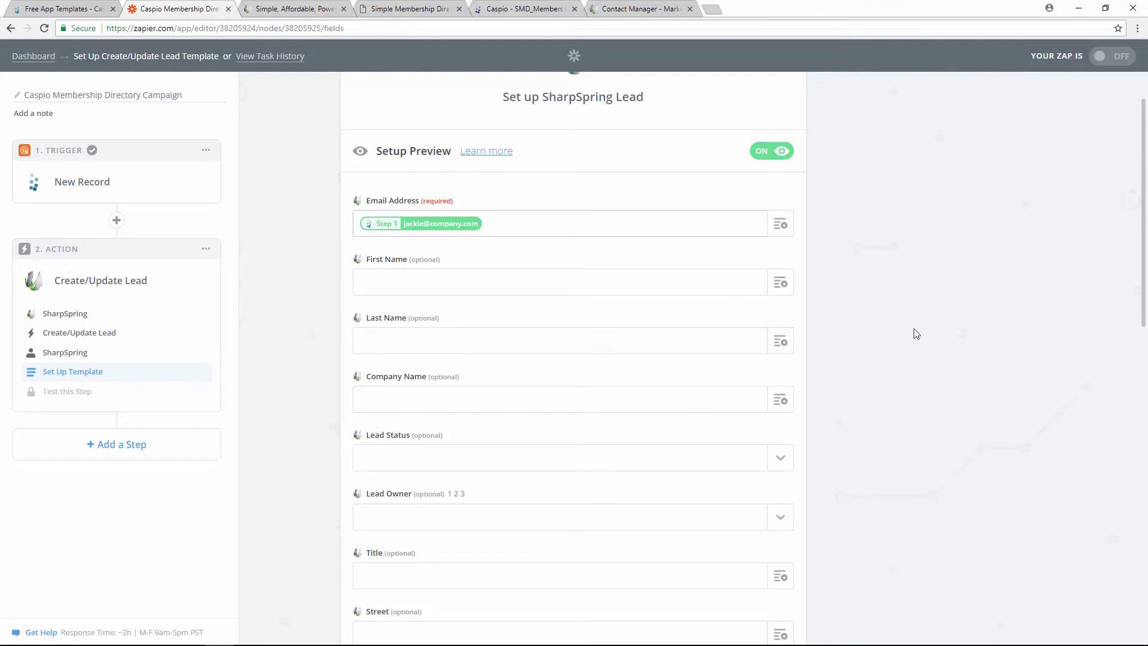
{"action": "left_click", "coordinate": [780, 282]}
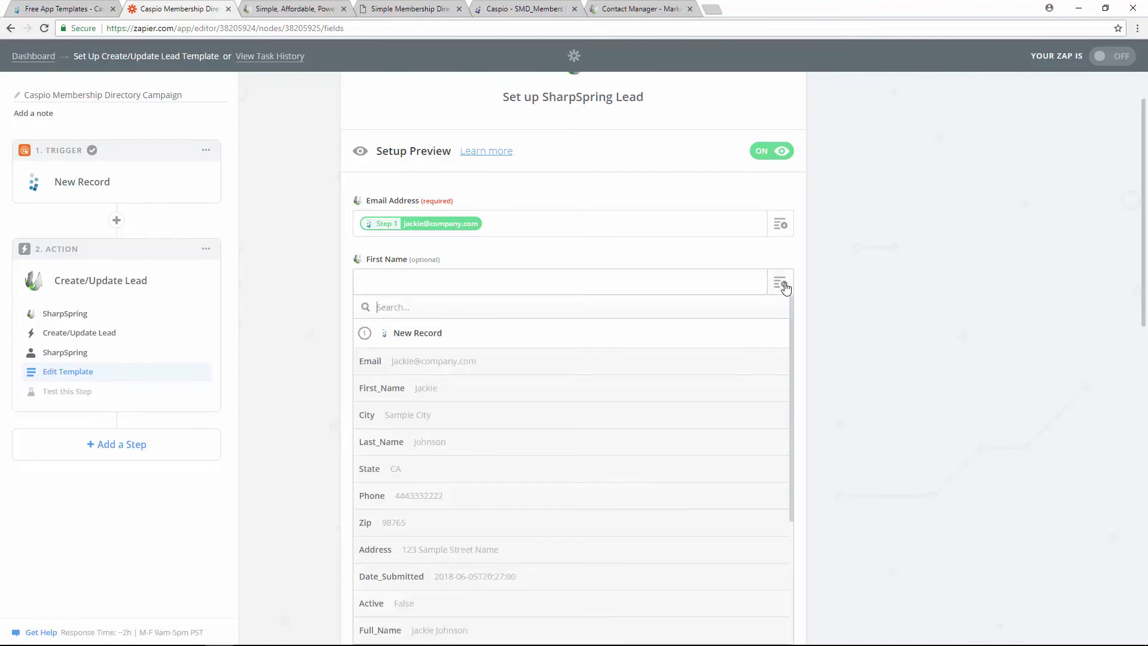
{"action": "left_click", "coordinate": [387, 394]}
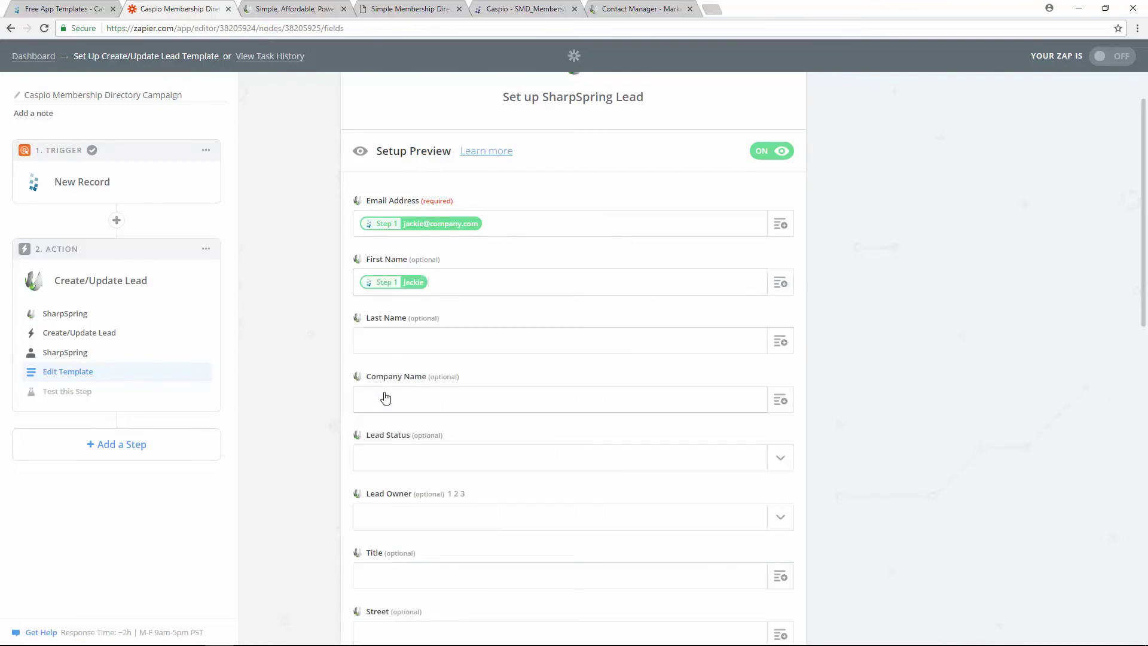
{"action": "left_click", "coordinate": [782, 345]}
{"action": "left_click", "coordinate": [487, 501]}
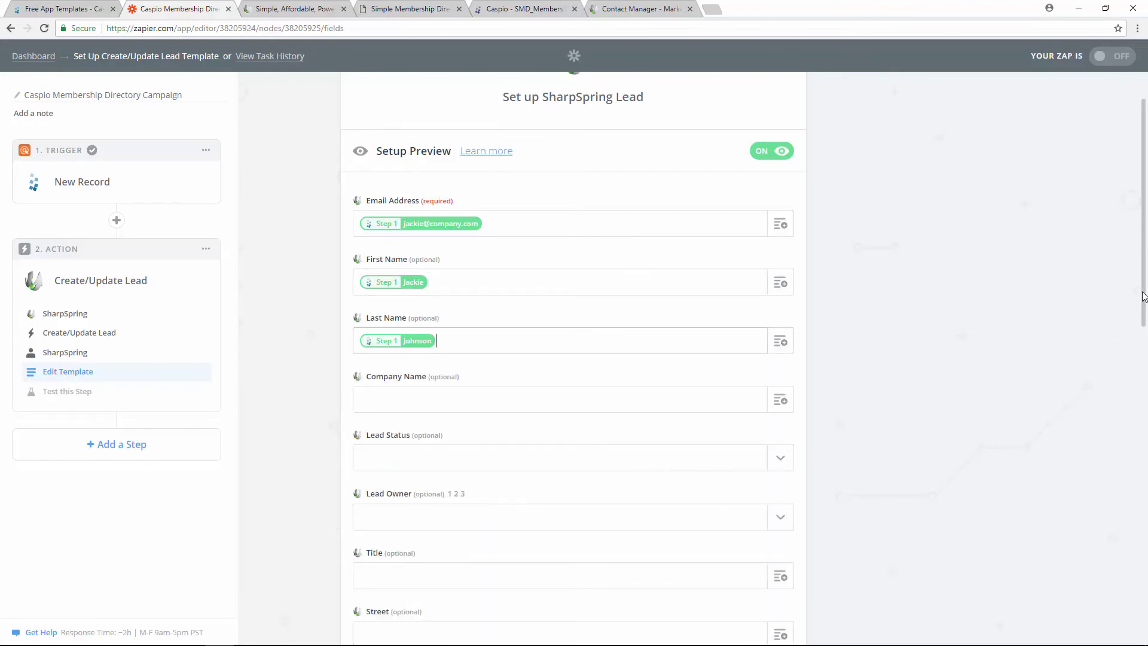
{"action": "left_click_drag", "start_coordinate": [1143, 298], "coordinate": [1144, 625]}
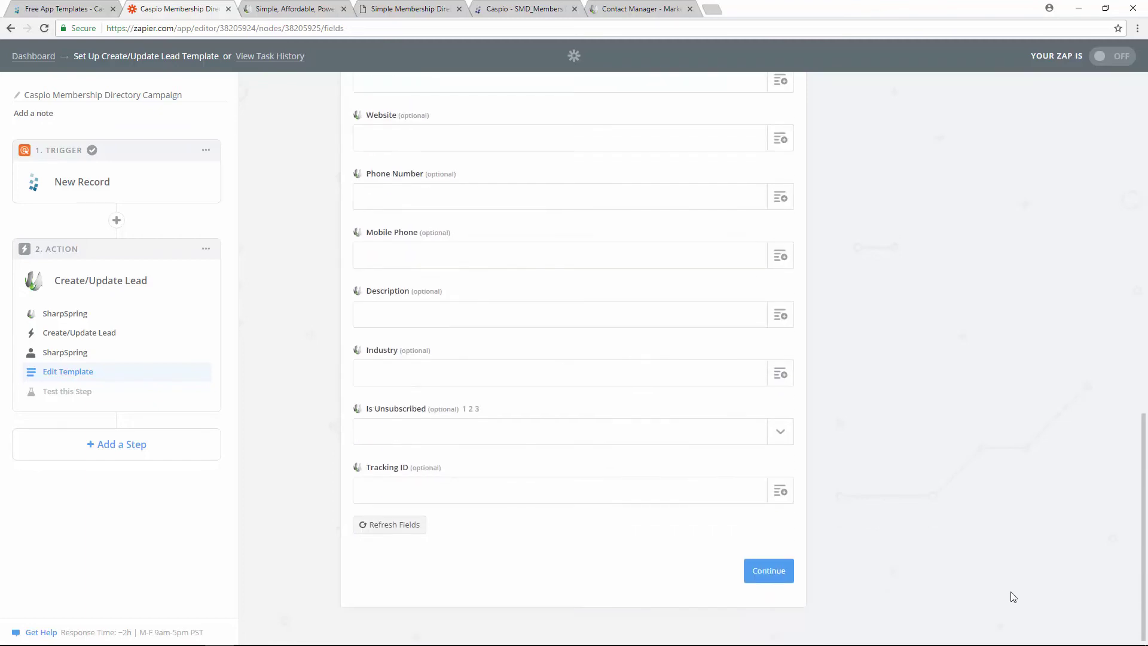
Send a test lead to SharpSpring, then finish the Zap to reach the 'Ready to turn on your Zap?' overview
{"action": "left_click", "coordinate": [769, 572]}
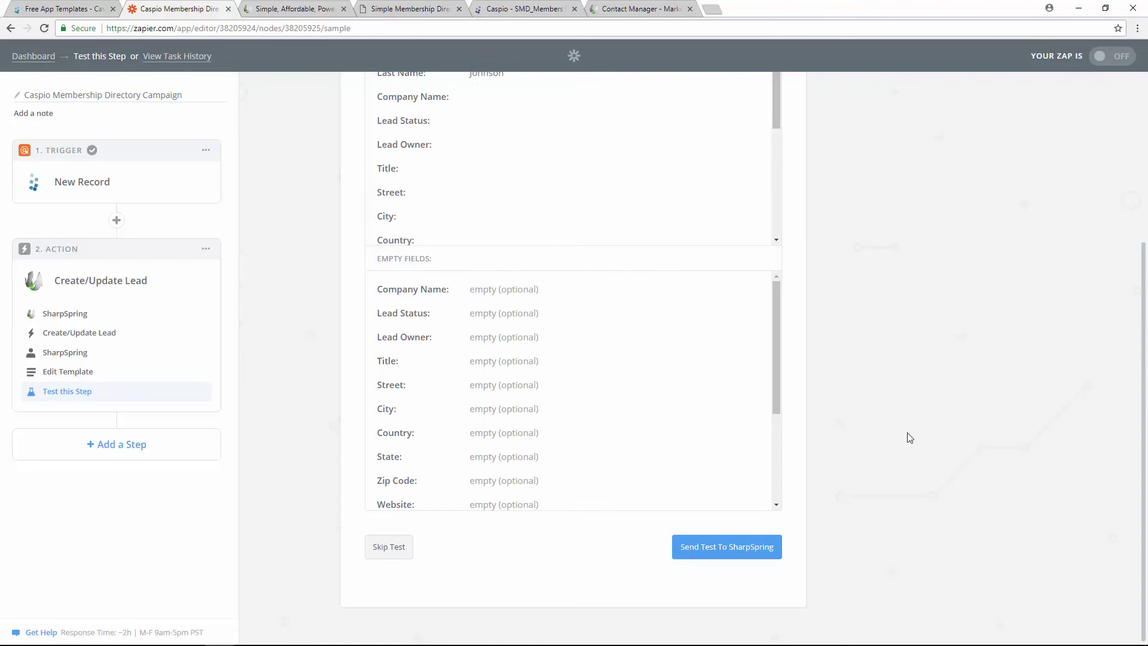
{"action": "left_click", "coordinate": [388, 556]}
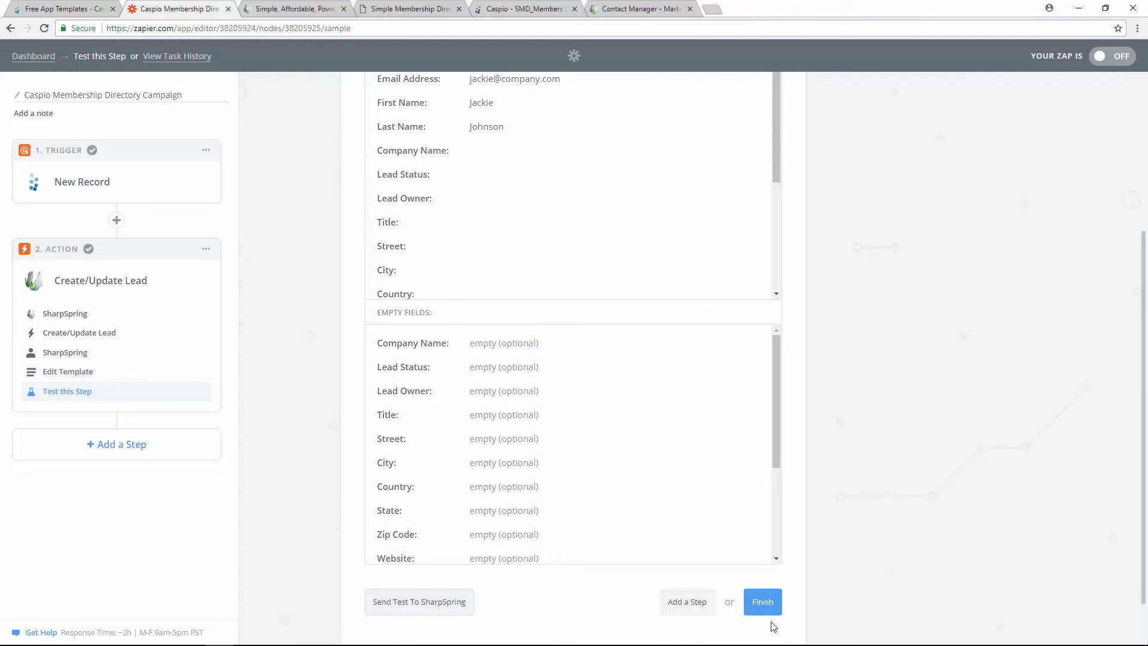
{"action": "left_click", "coordinate": [762, 602]}
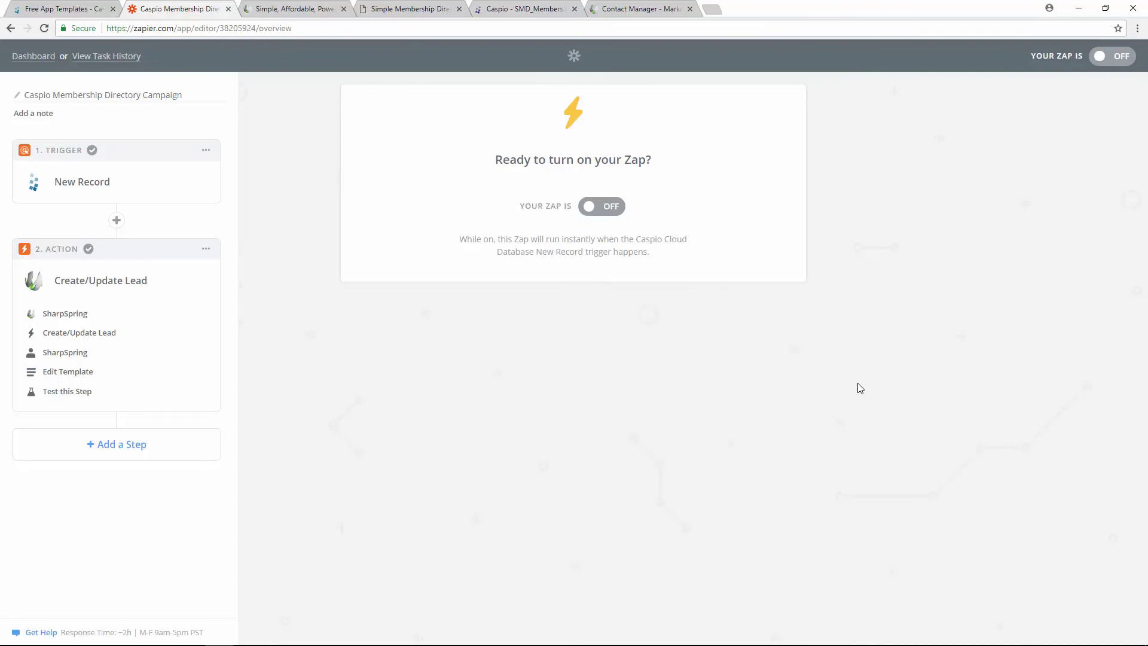
Switch the Zap on, then return to the Simple Membership Directory registration form tab
{"action": "left_click", "coordinate": [609, 213]}
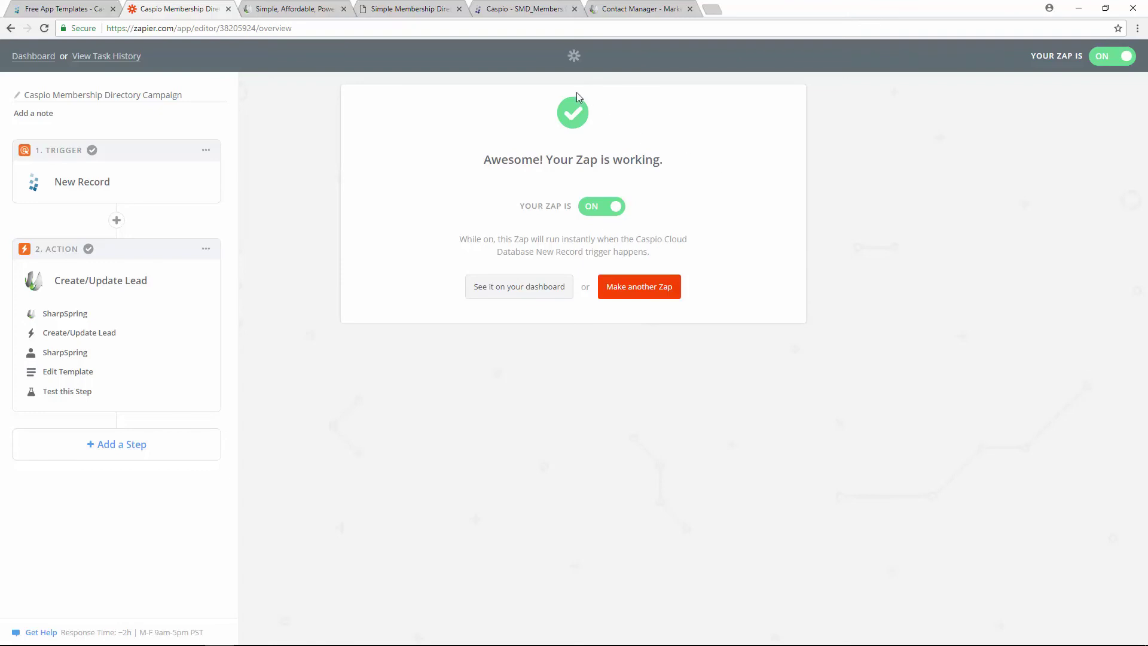
{"action": "key", "text": "ctrl+Tab"}
{"action": "key", "text": "ctrl+Tab"}
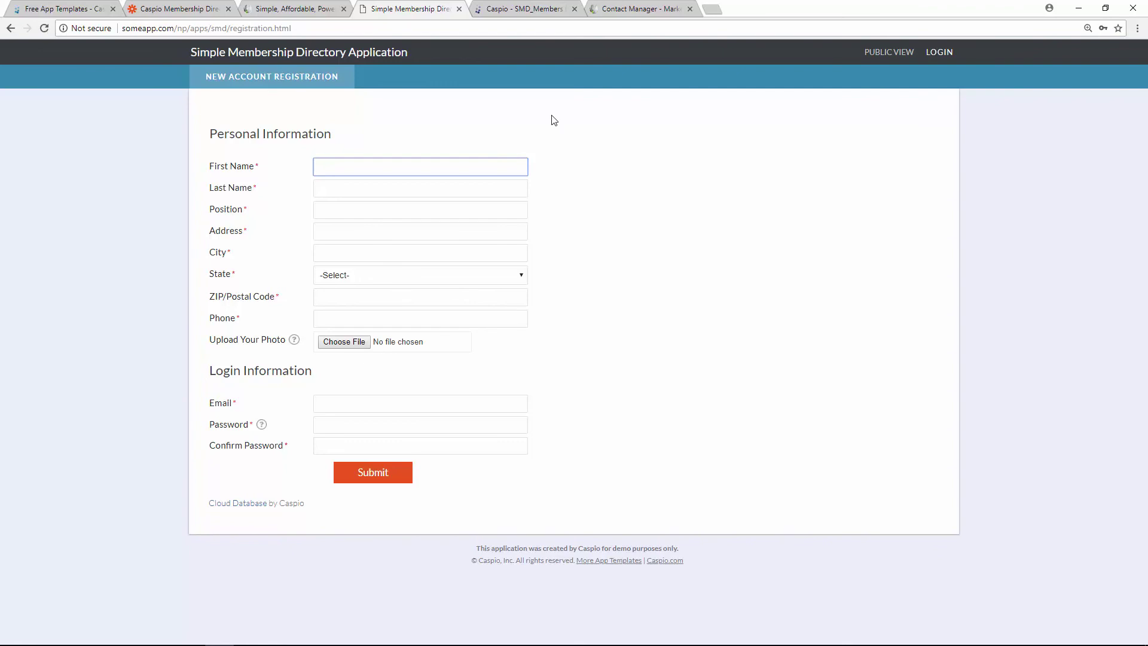
Show SharpSpring's Contact Manager, now listing 5 contacts with the newest one added just now
{"action": "left_click", "coordinate": [634, 9]}
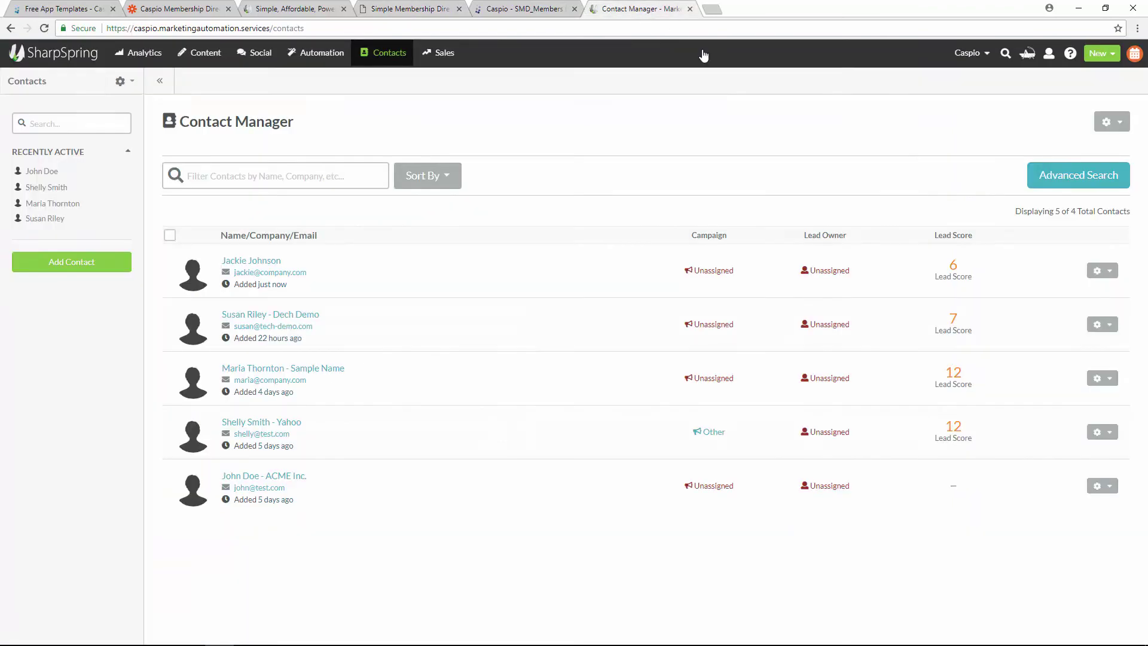